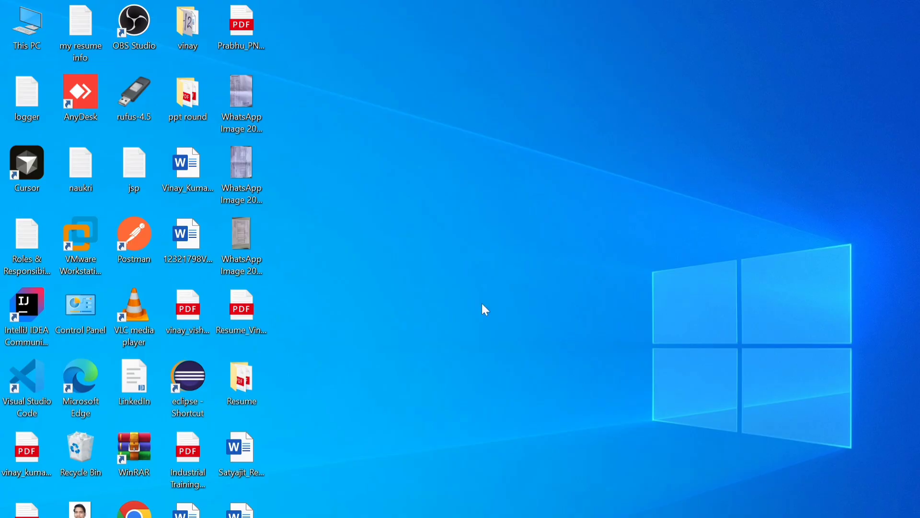
- Switch to Chrome, search the web for "eclipse download" and open the Eclipse Foundation's Eclipse Downloads page
double_click(134, 510)
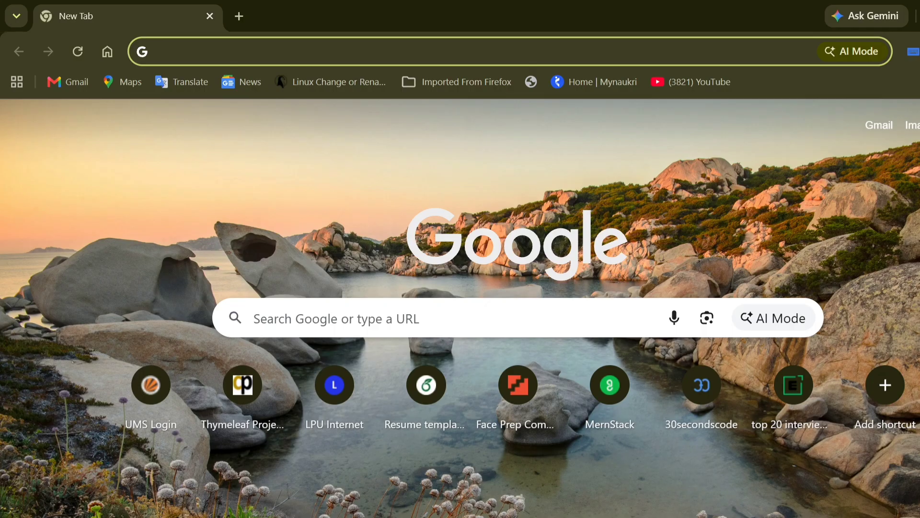
text(e)
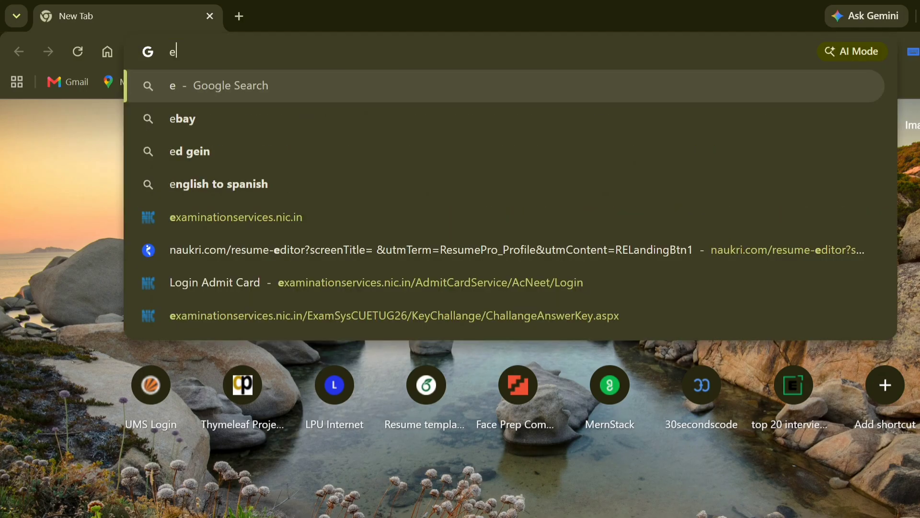
text(clip)
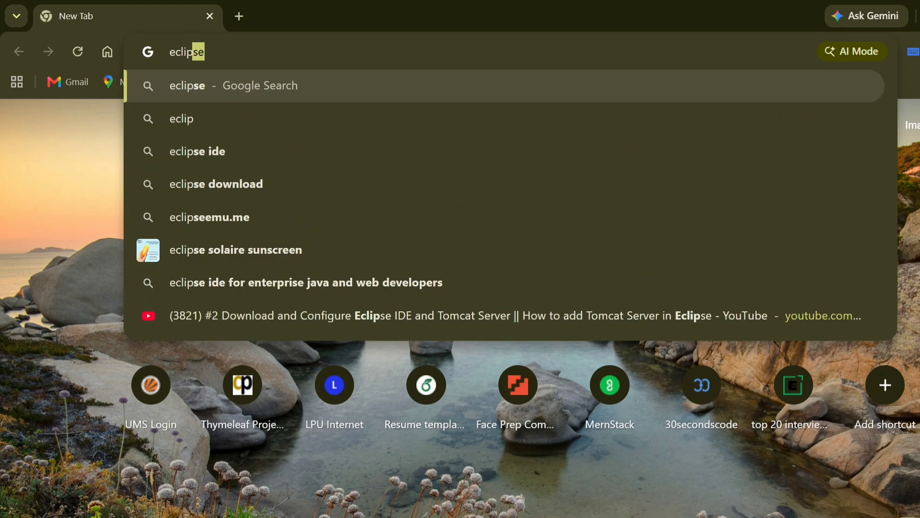
text(se download)
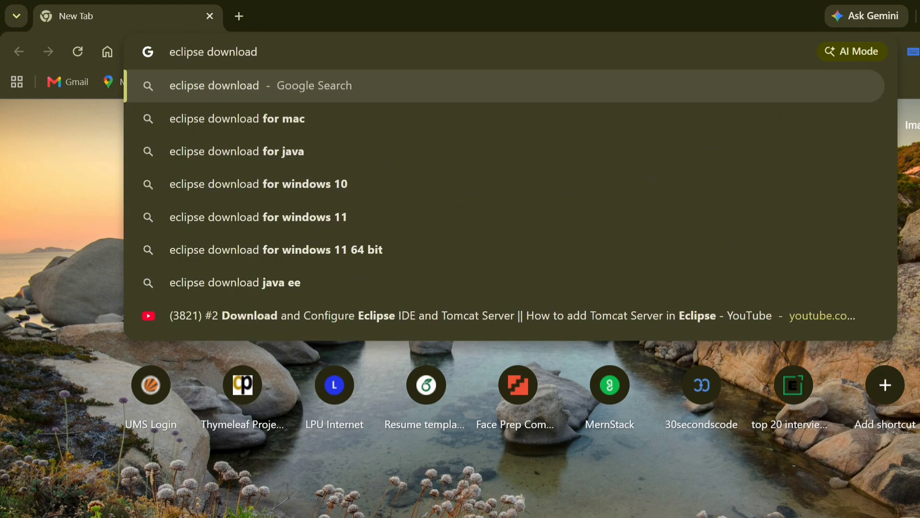
key(Return)
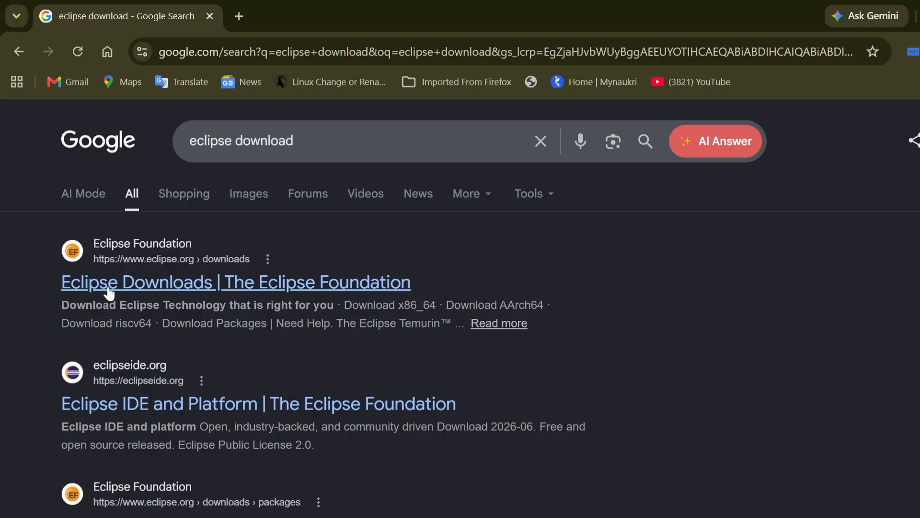
click(147, 289)
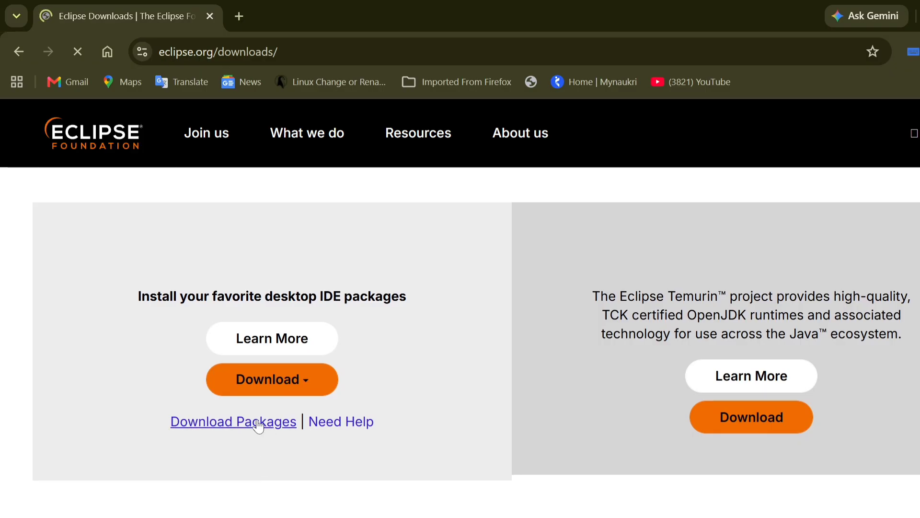
- From the Eclipse download packages, download the Windows x86_64 zip of Eclipse IDE for Enterprise Java and Web Developers
click(258, 422)
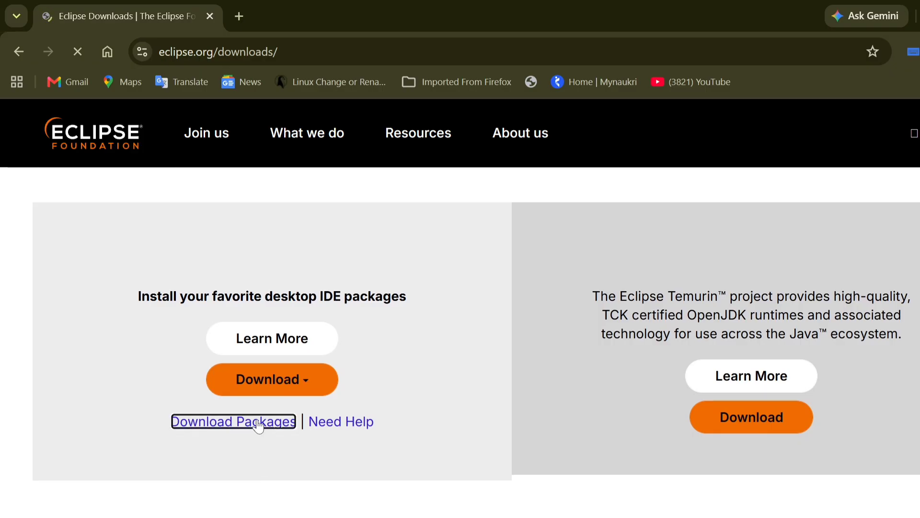
scroll(259, 422, down, 10)
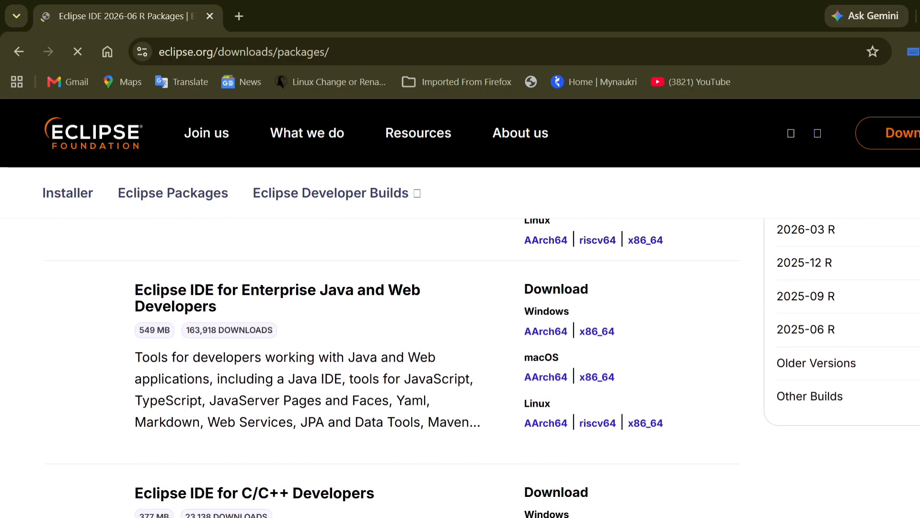
scroll(460, 367, up, 4)
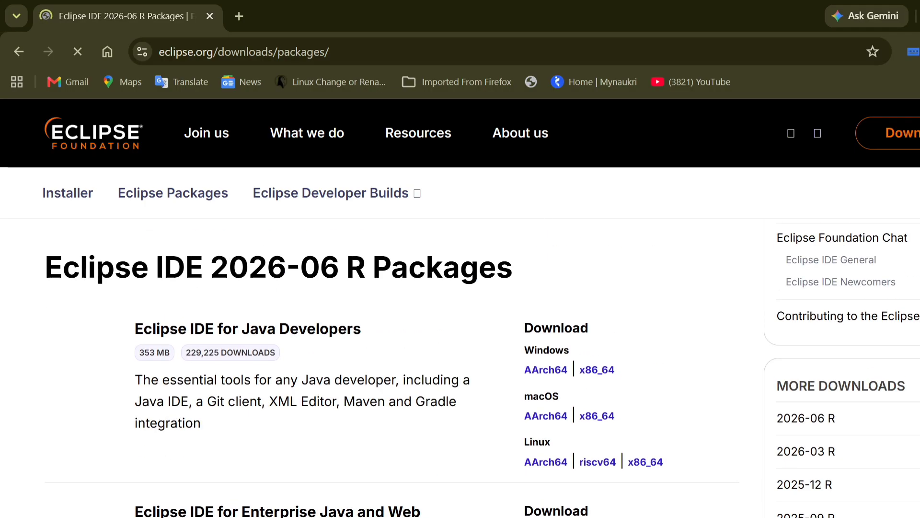
scroll(460, 367, down, 3)
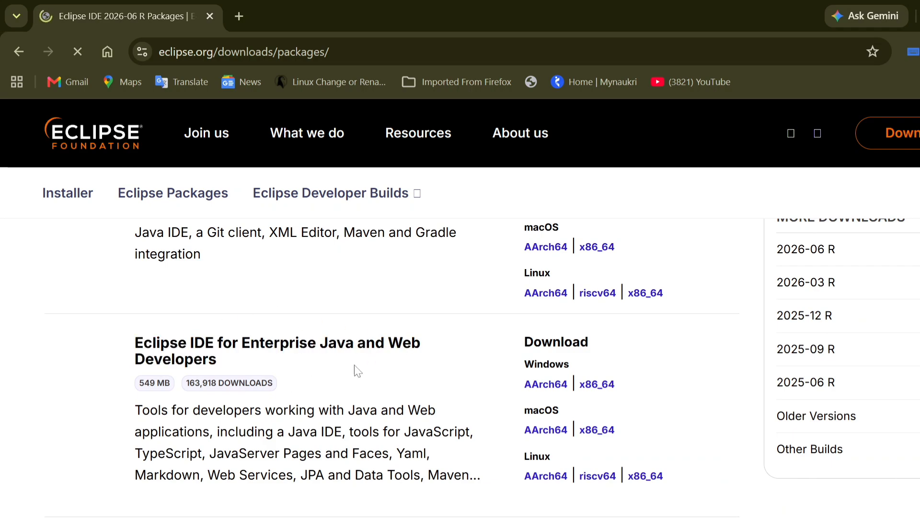
scroll(382, 401, down, 1)
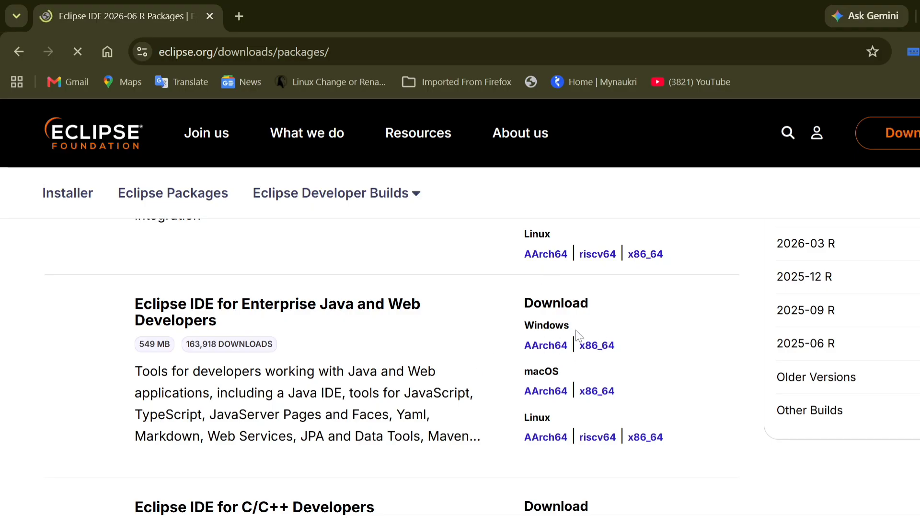
click(605, 353)
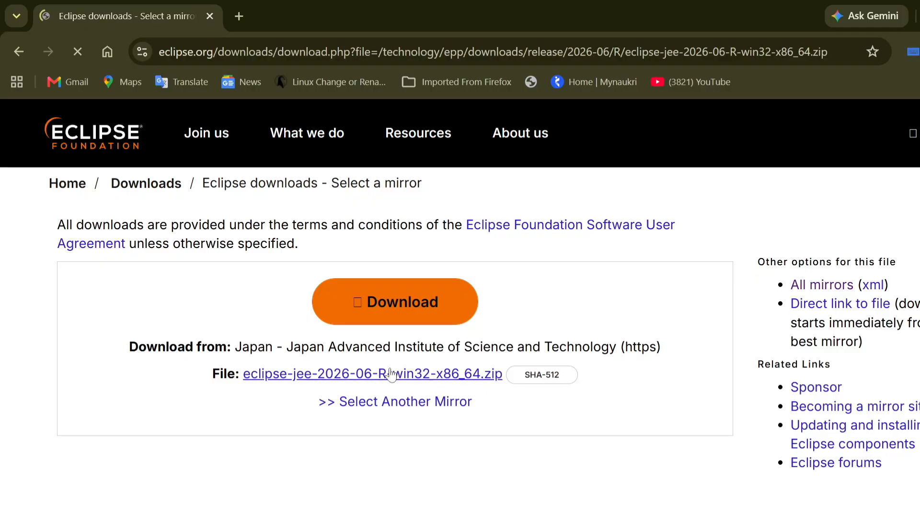
click(408, 311)
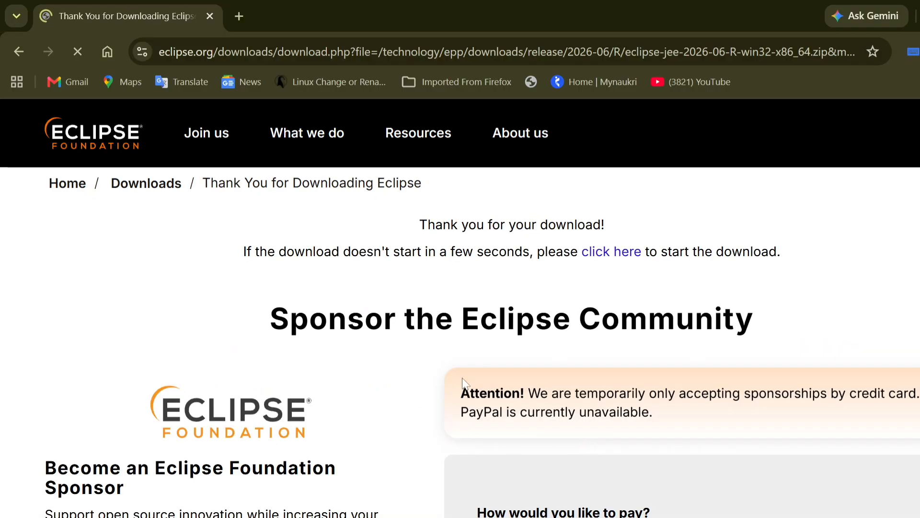
drag(417, 221, 630, 245)
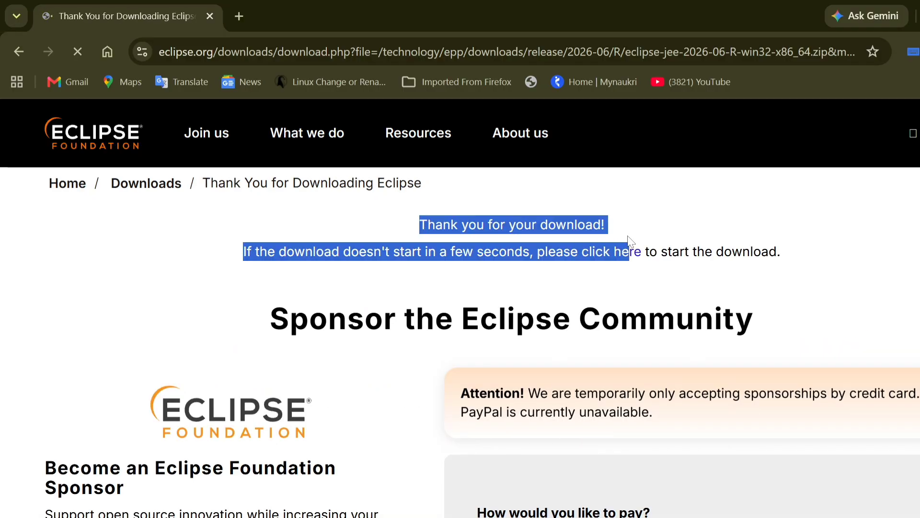
click(666, 243)
scroll(462, 332, down, 10)
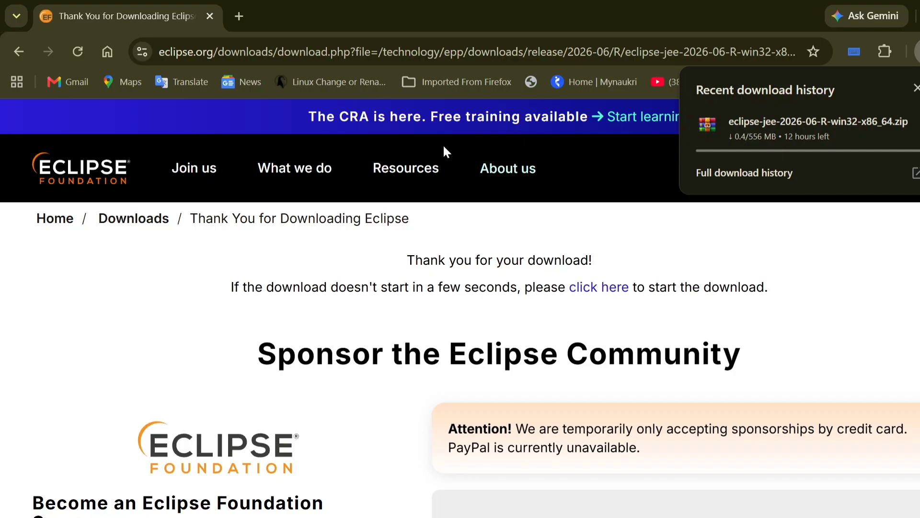
- Search for "download jdk" in a new browser tab and open Oracle's Java Downloads page
click(239, 16)
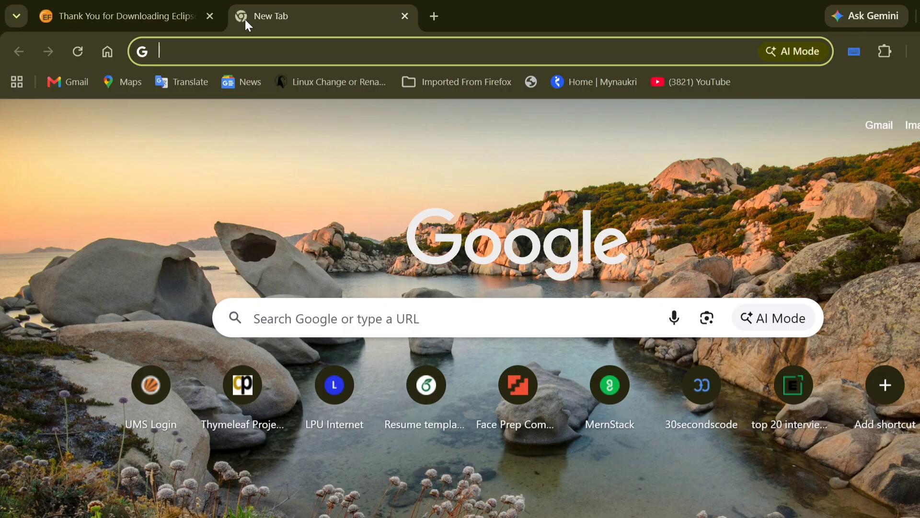
text(dowbn)
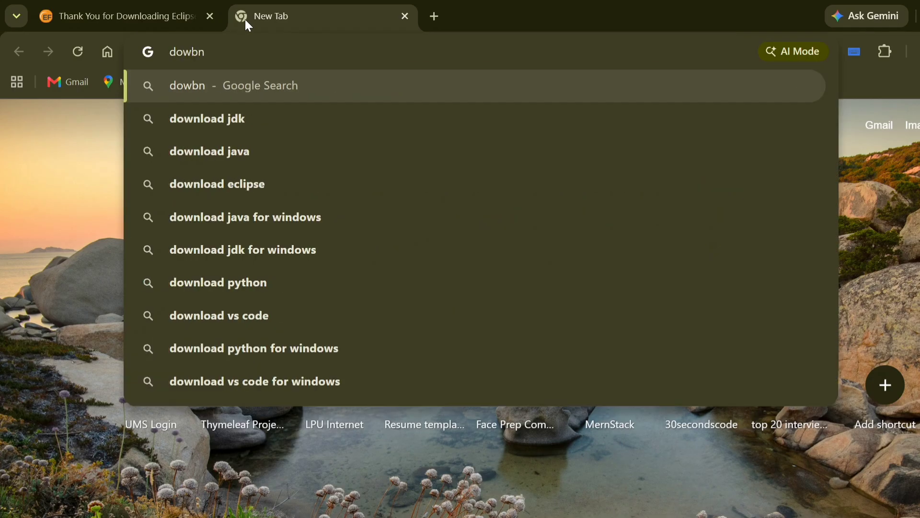
key(BackSpace)
key(BackSpace)
text(nload)
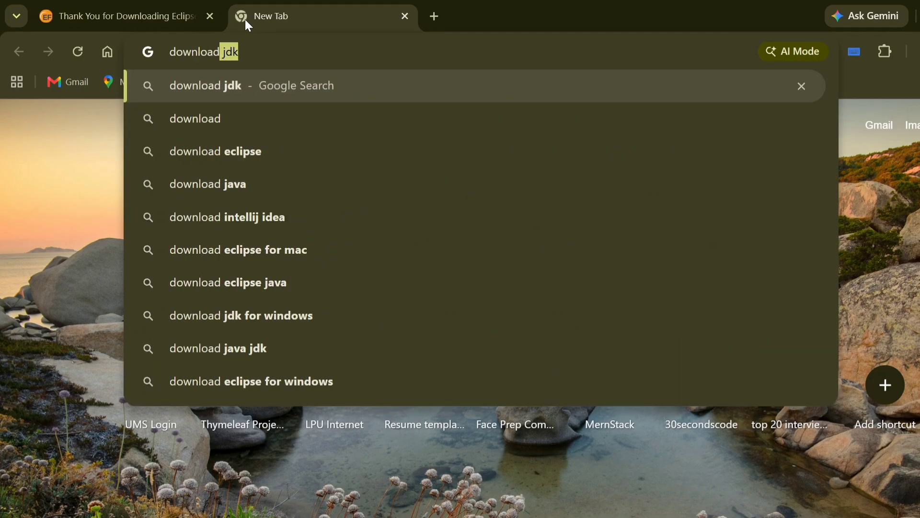
key(Return)
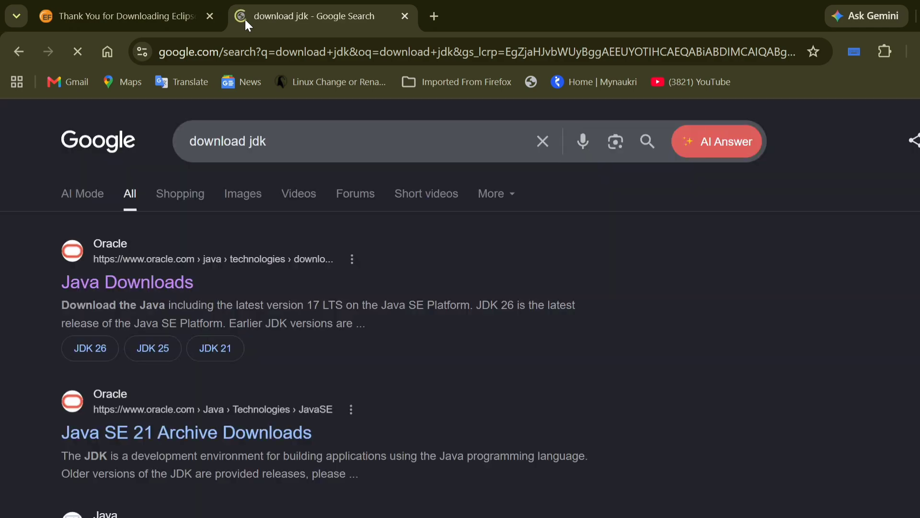
click(105, 287)
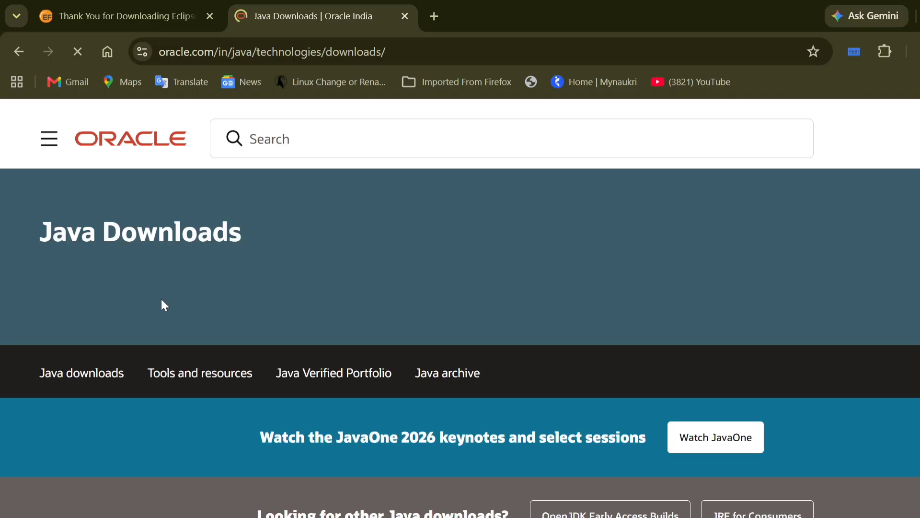
- Download the JDK 26 x64 Installer for Windows, jdk-26_windows-x64_bin.exe
scroll(259, 491, down, 5)
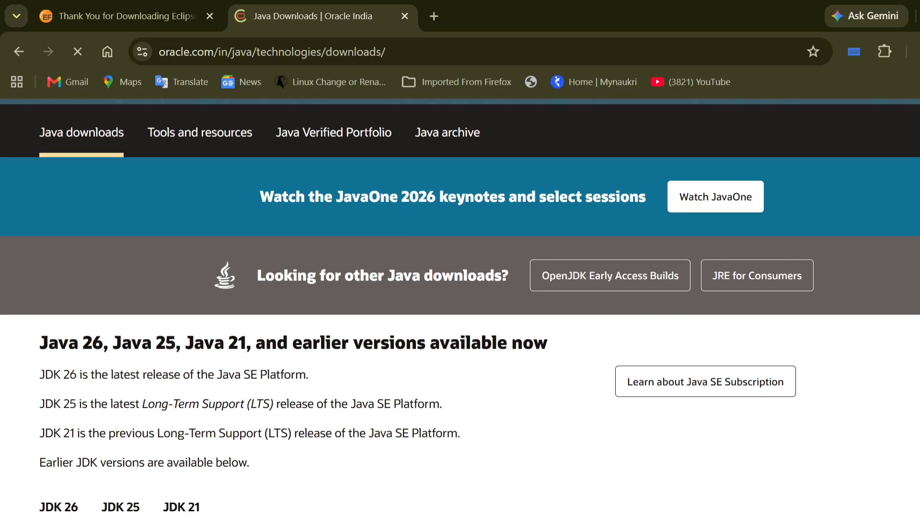
scroll(460, 307, down, 6)
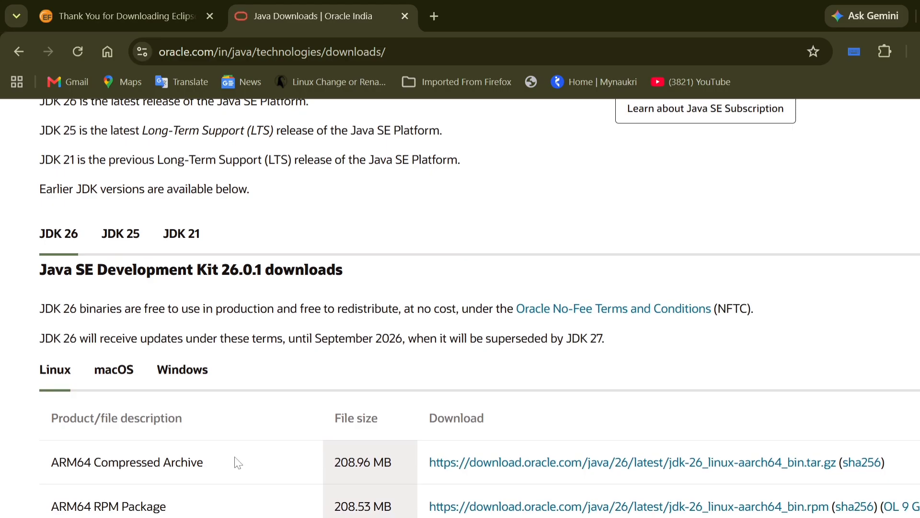
scroll(226, 491, down, 3)
scroll(226, 491, up, 3)
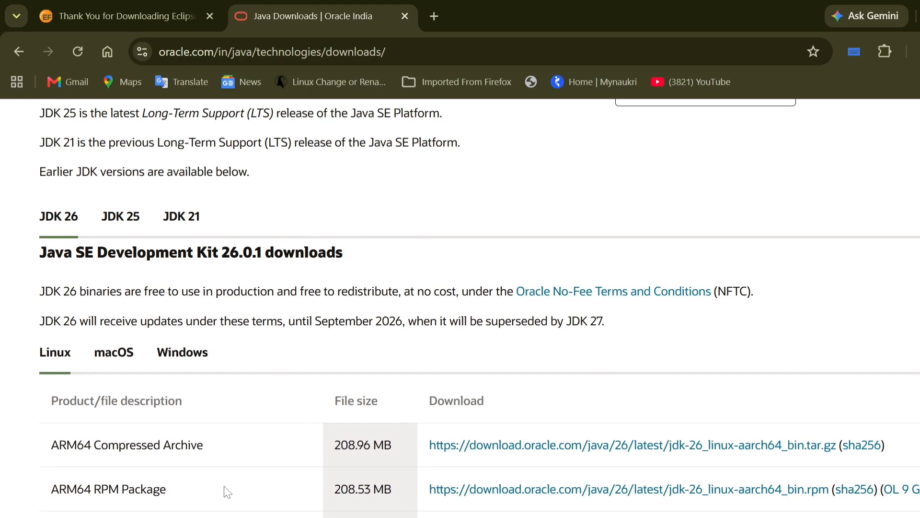
click(184, 357)
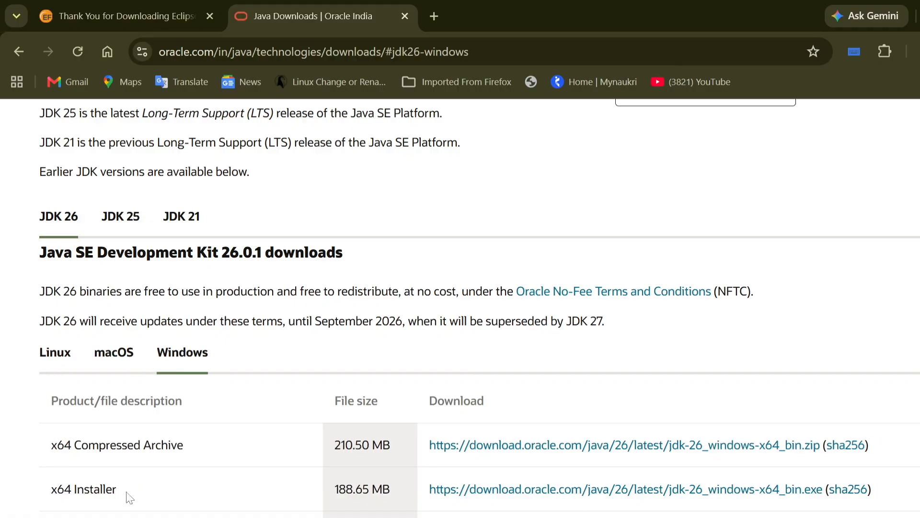
mouse_move(125, 498)
mouse_down()
mouse_move(22, 492)
mouse_move(127, 501)
mouse_up()
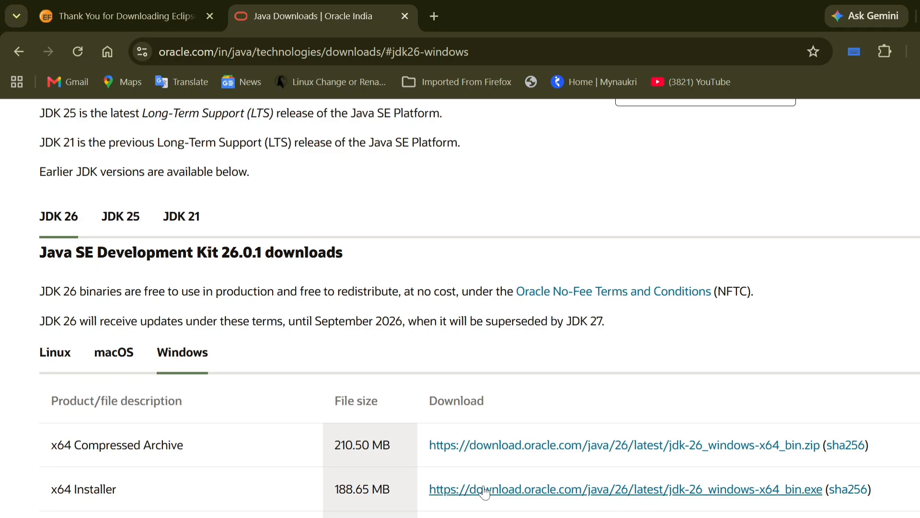
click(560, 495)
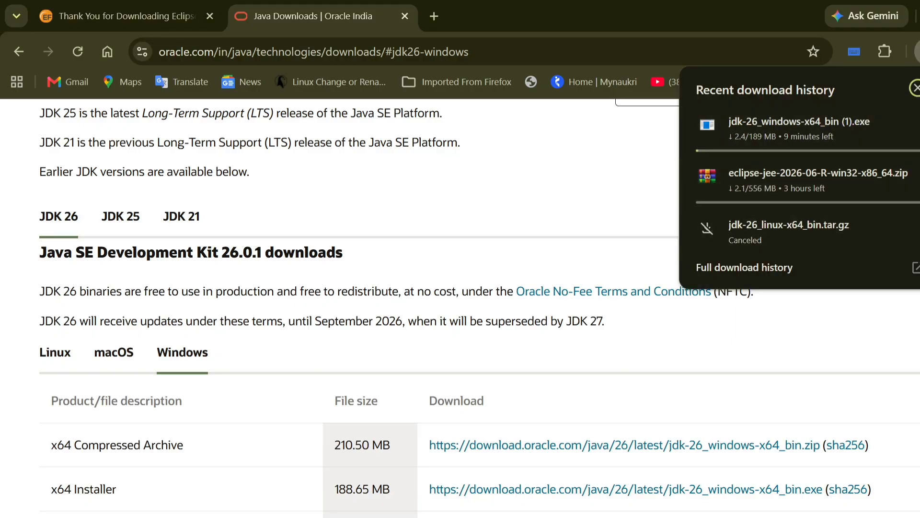
- Search for "tomcat download" in a new browser tab and go through the Apache Tomcat 9 downloads result to the Tomcat 11 downloads page
click(435, 15)
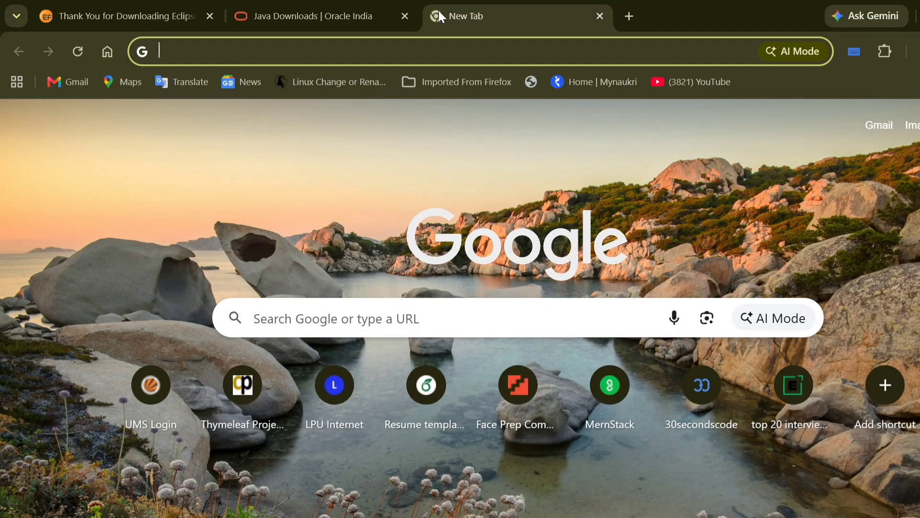
text(t)
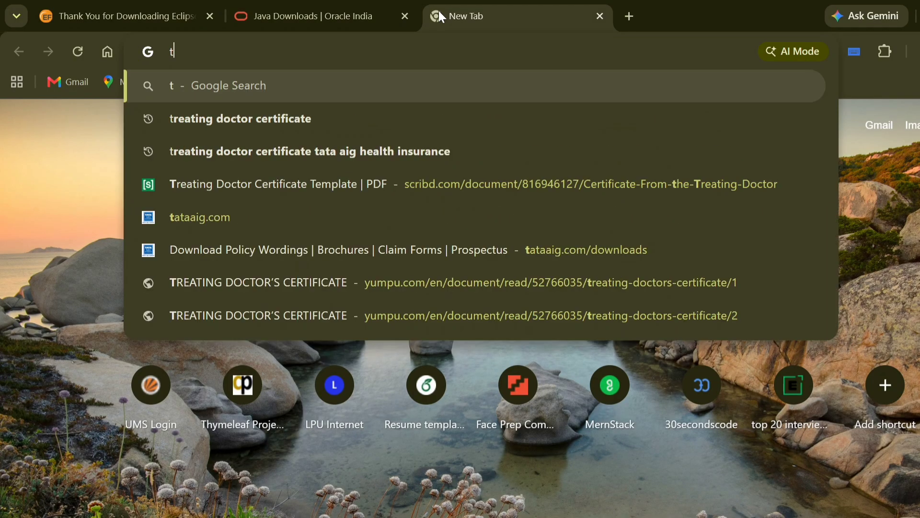
text(om)
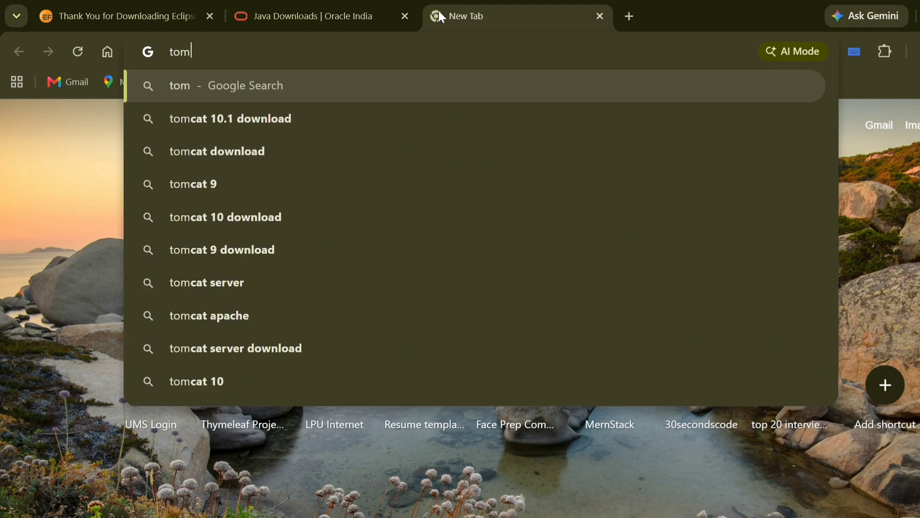
text(cst)
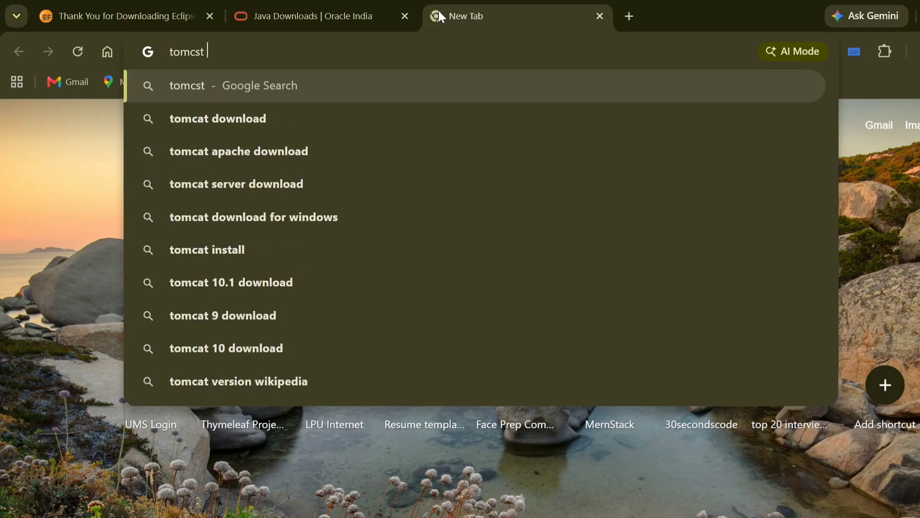
key(BackSpace)
key(BackSpace)
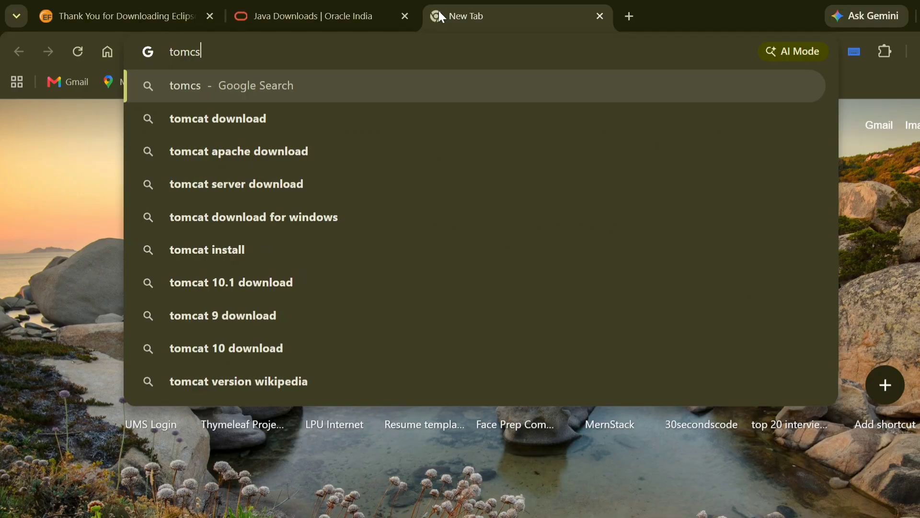
text(at)
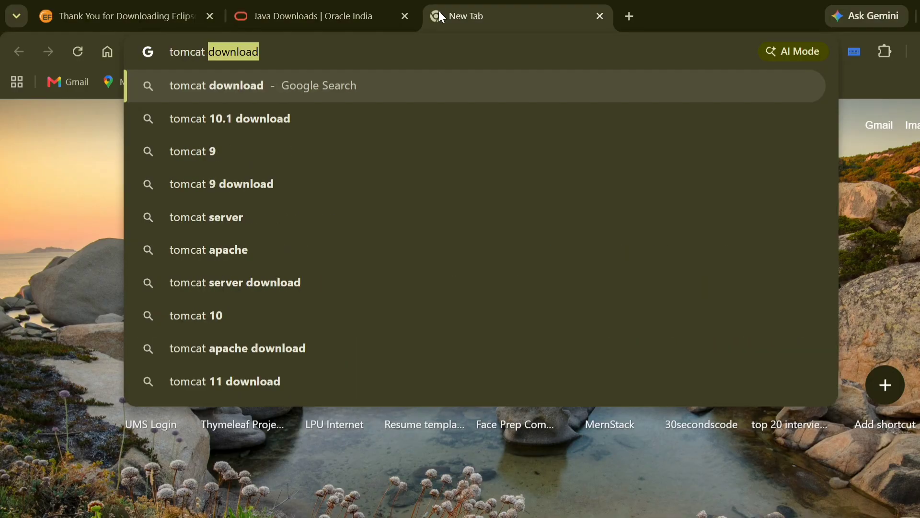
key(Right)
key(Return)
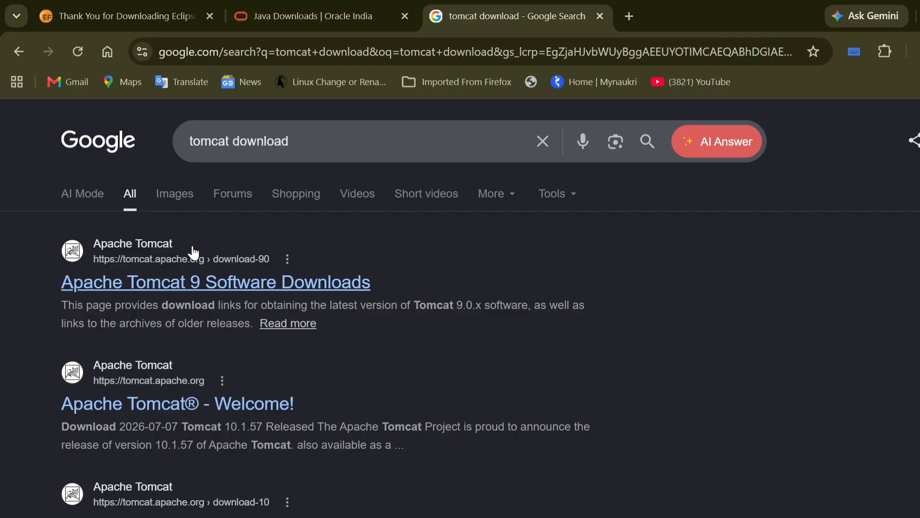
click(199, 281)
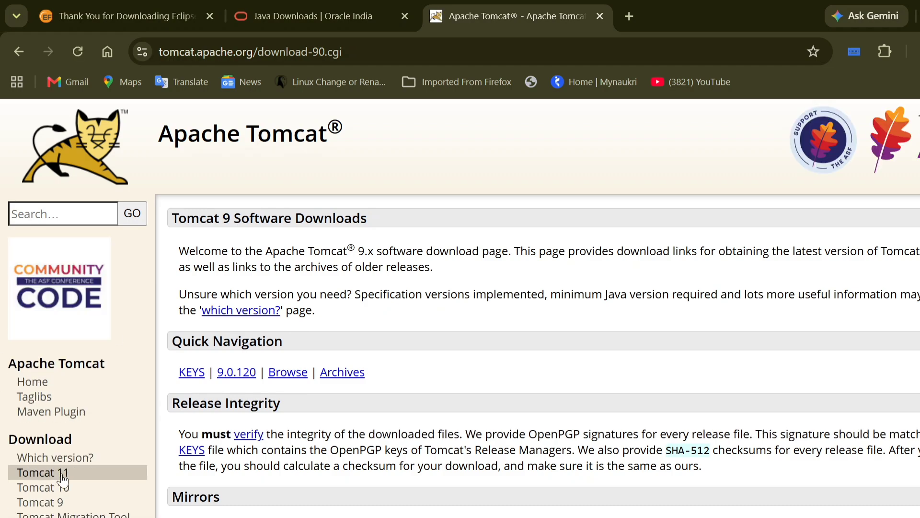
click(62, 474)
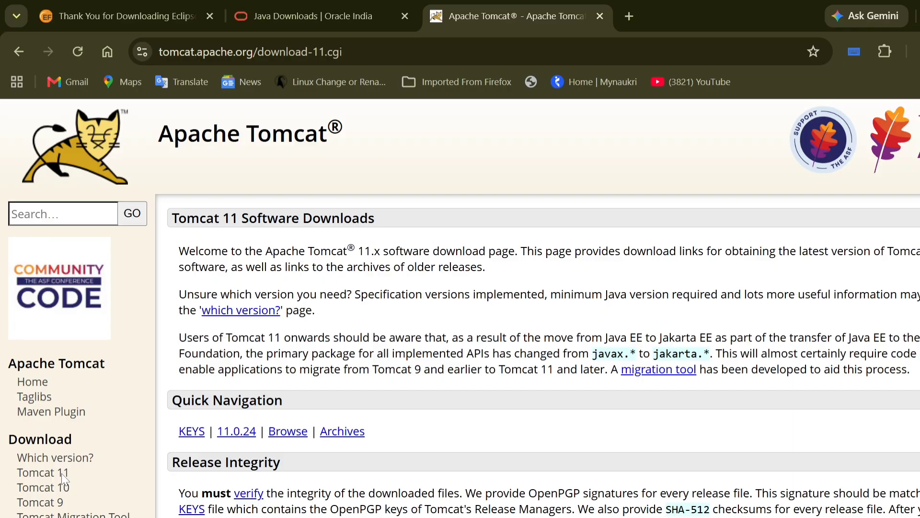
- Download the Windows zip from the Tomcat 11.0.24 core binary distributions
scroll(464, 504, down, 8)
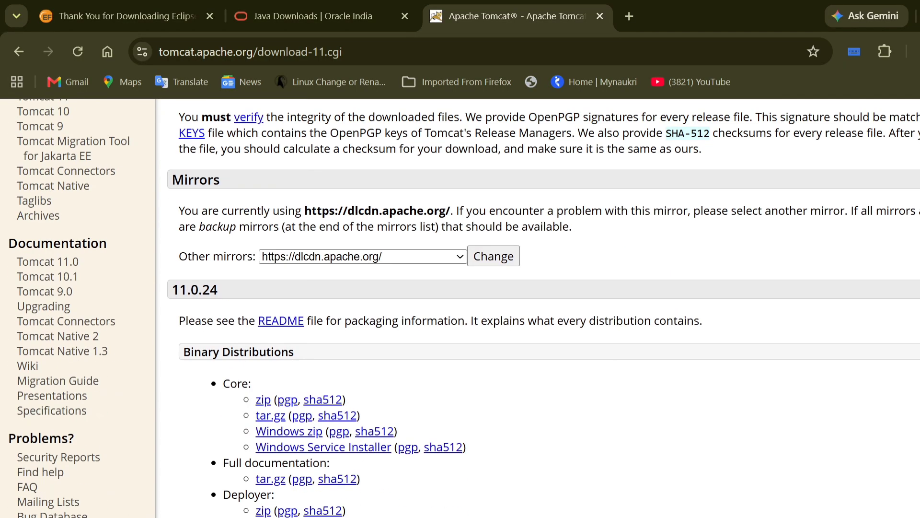
scroll(465, 504, down, 2)
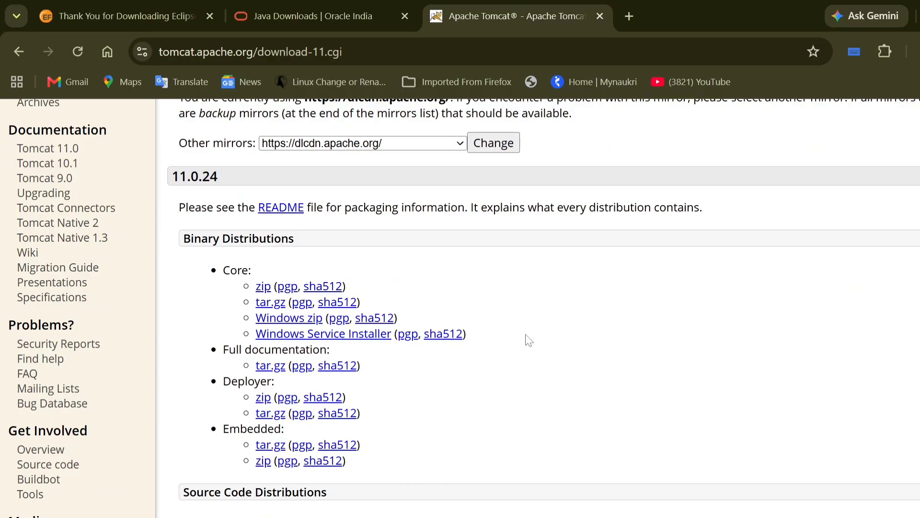
click(271, 323)
click(917, 51)
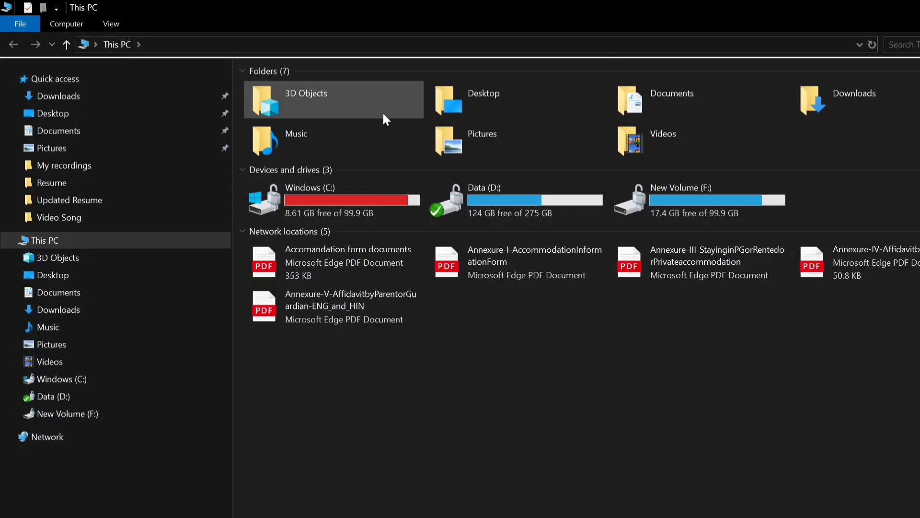
- Switch to File Explorer and copy the eclipse-jee-2026-06-R-win32-x86_64 (1) archive from the Downloads folder
double_click(852, 103)
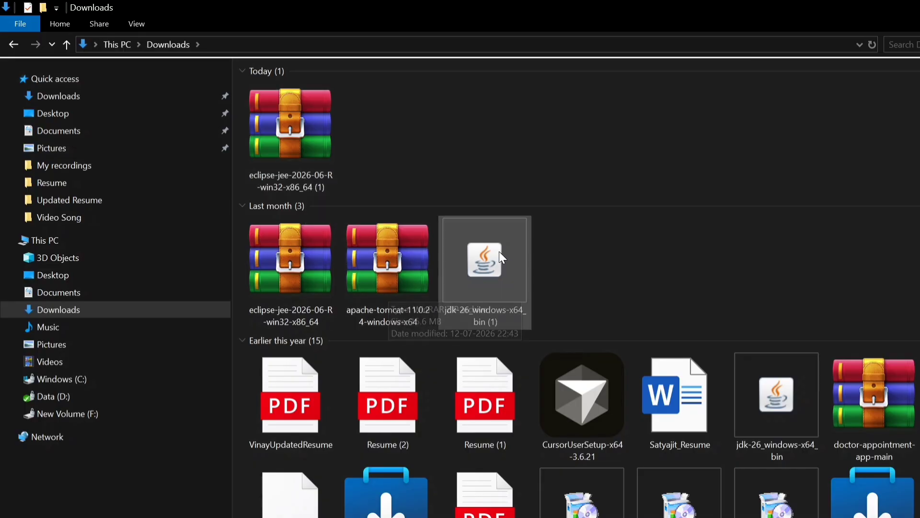
mouse_move(500, 250)
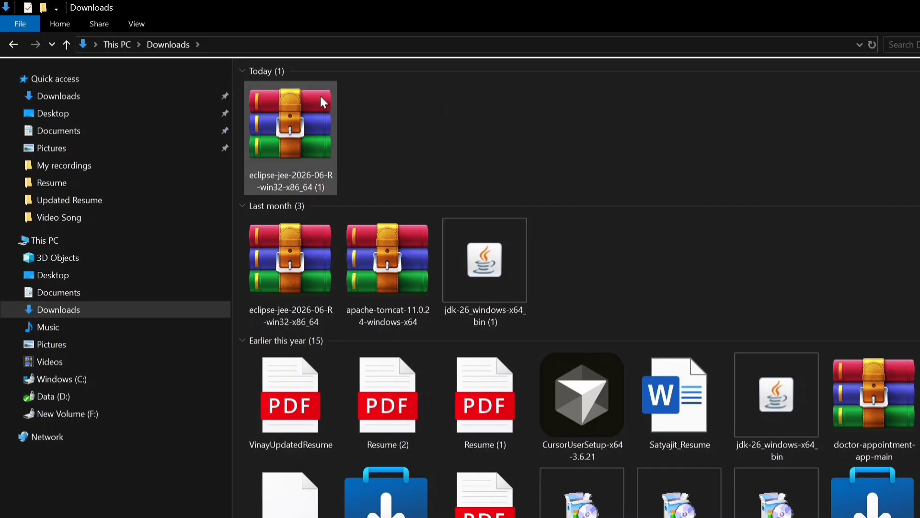
right_click(281, 122)
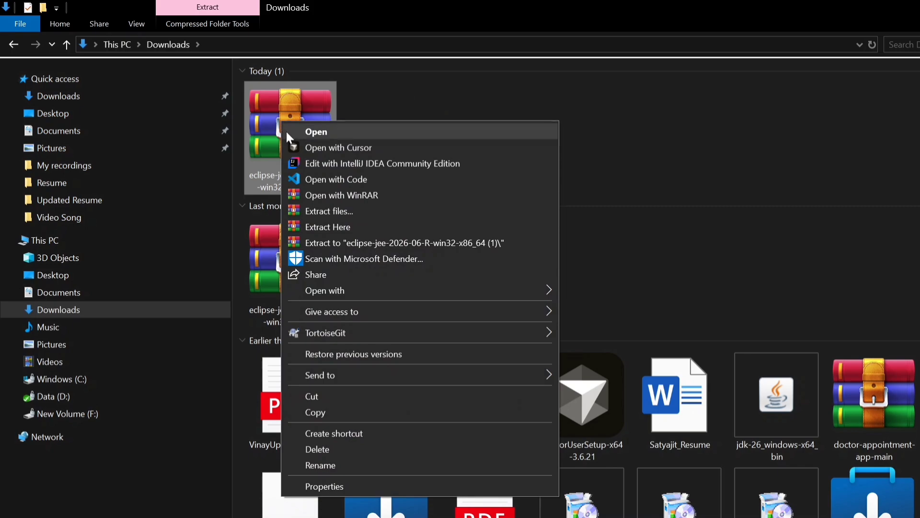
click(326, 411)
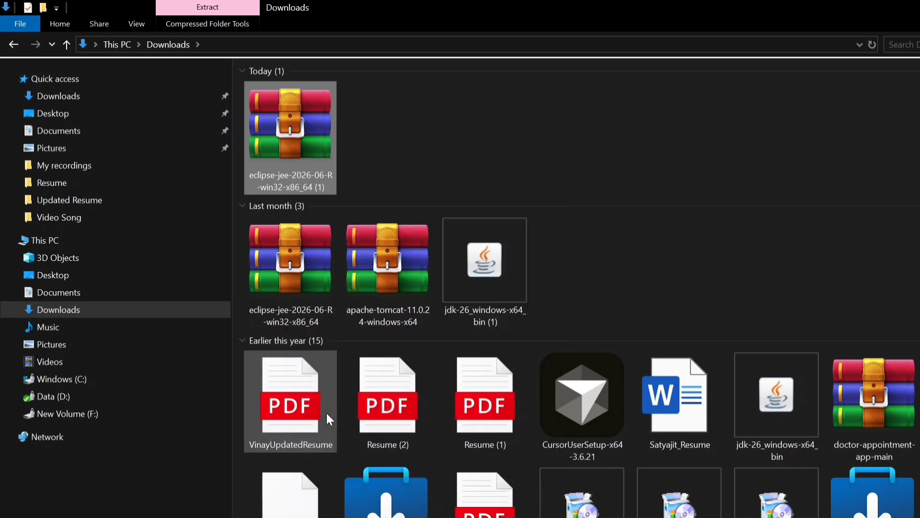
- Create a folder named "eclipse ide 2026" on the Data (D:) drive
click(57, 398)
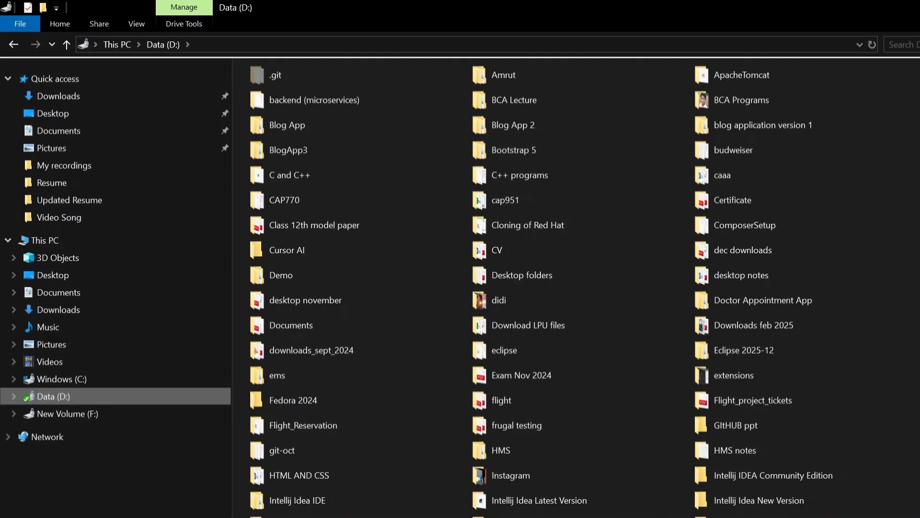
scroll(575, 287, down, 10)
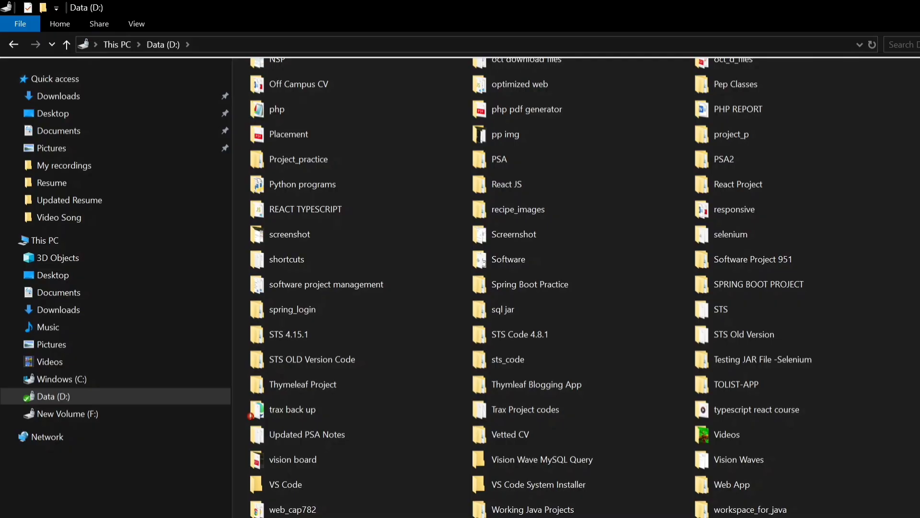
key(Return)
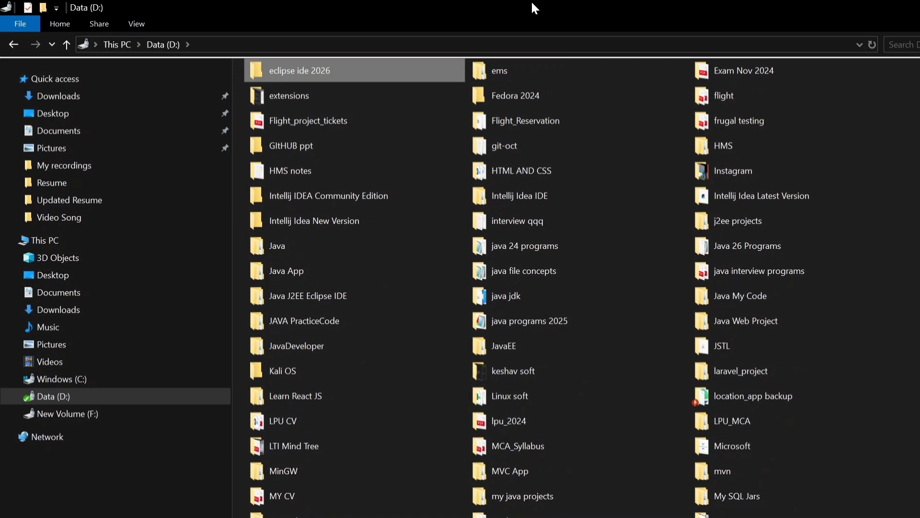
- Paste the copied Eclipse archive into the "eclipse ide 2026" folder and extract it there
double_click(374, 74)
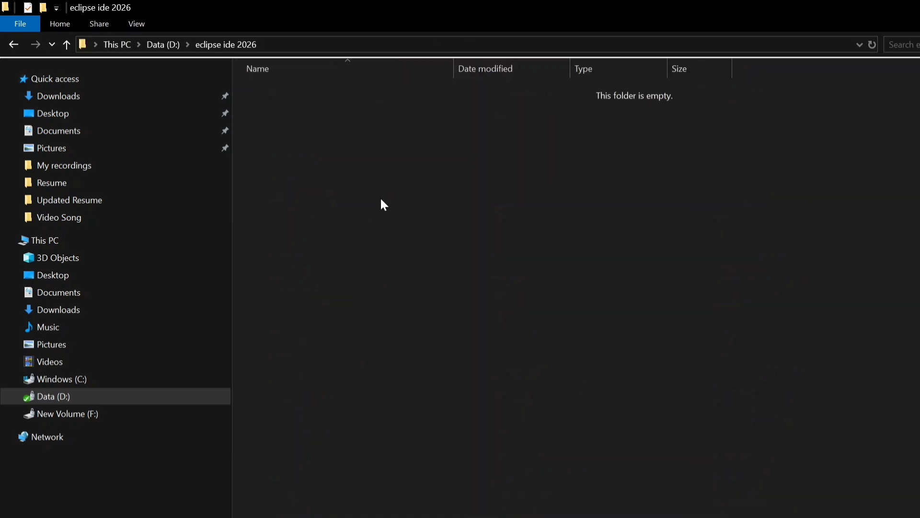
key(ctrl+v)
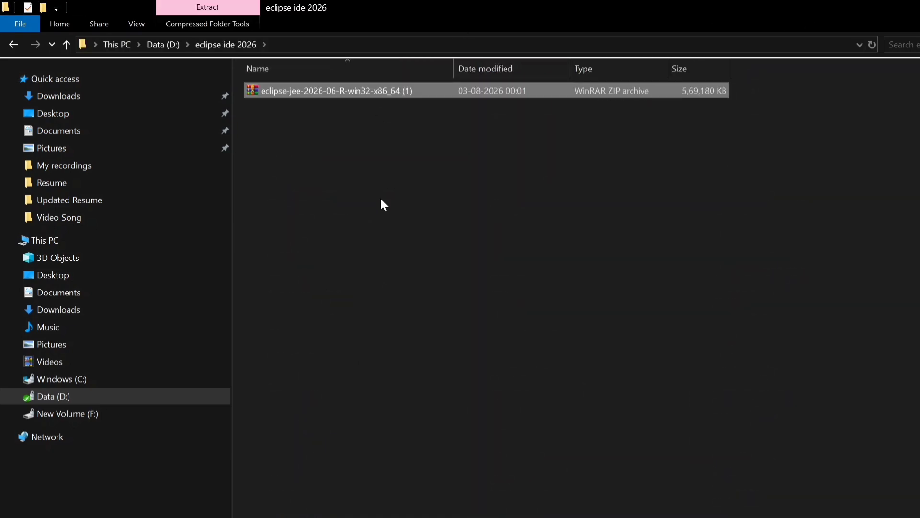
right_click(412, 89)
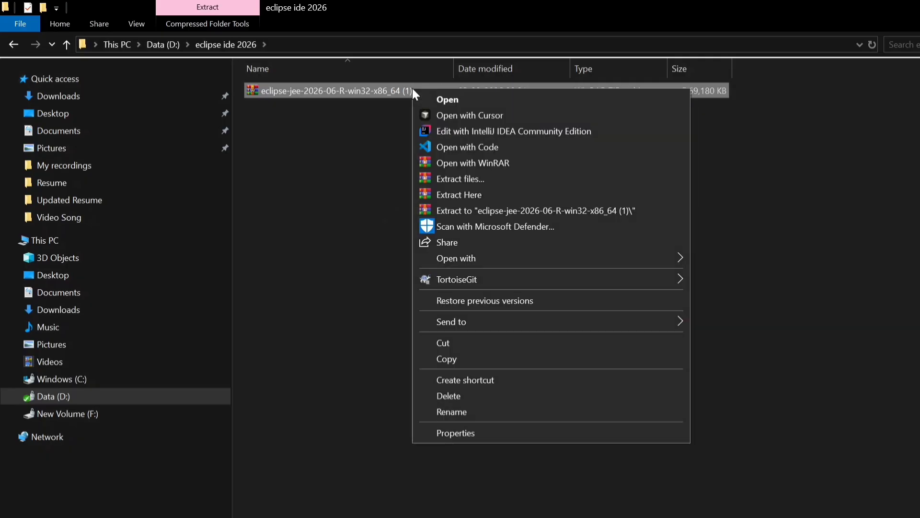
click(490, 196)
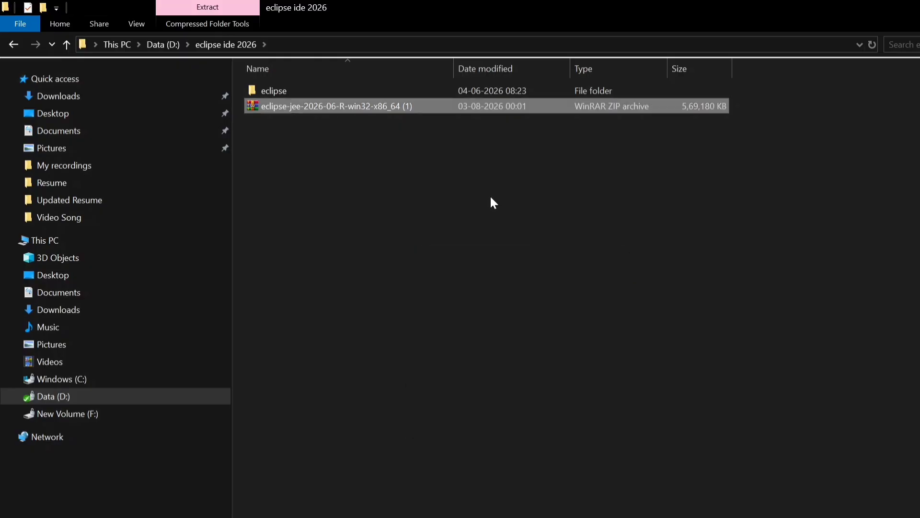
- Open the extracted eclipse folder and launch the eclipse application
double_click(307, 89)
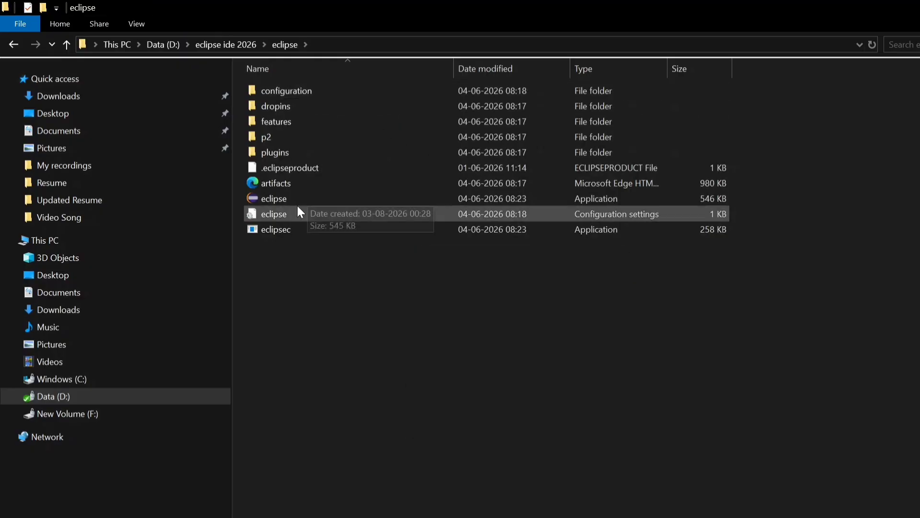
click(314, 199)
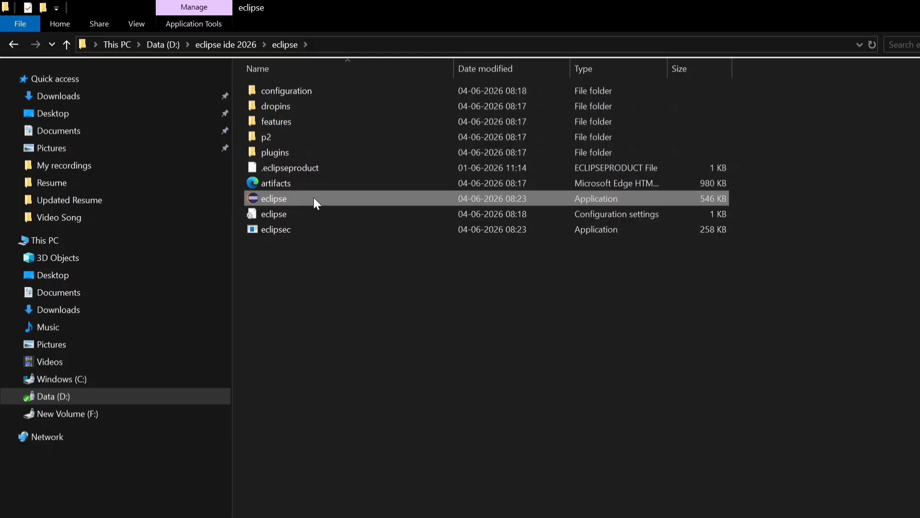
double_click(334, 198)
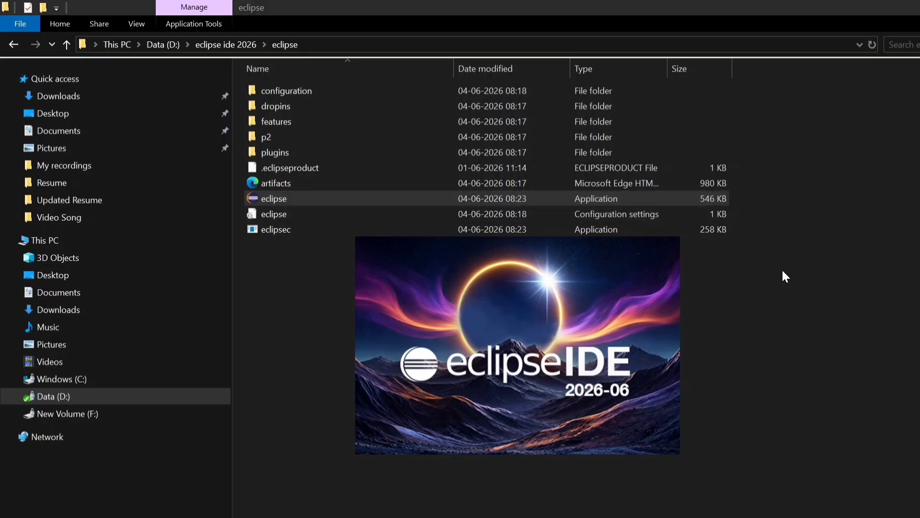
- Create a desktop shortcut for the eclipse application and return to the desktop
right_click(320, 199)
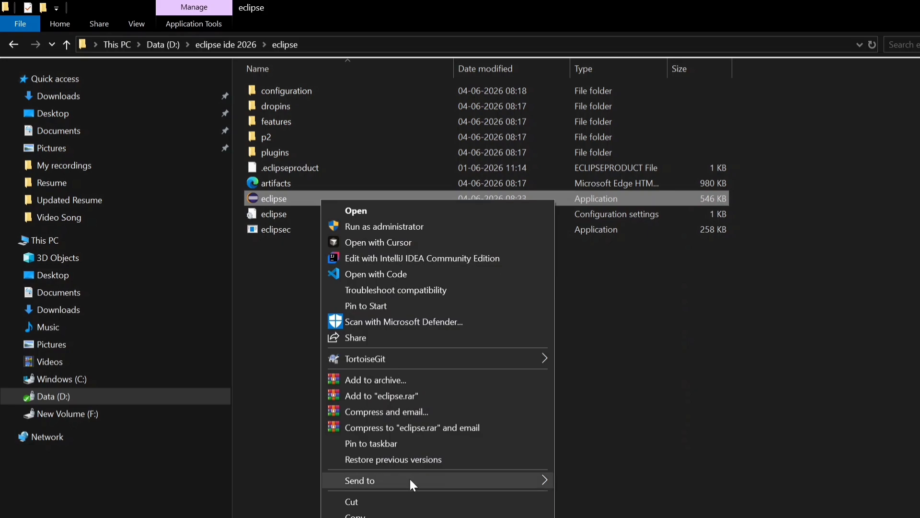
mouse_move(419, 481)
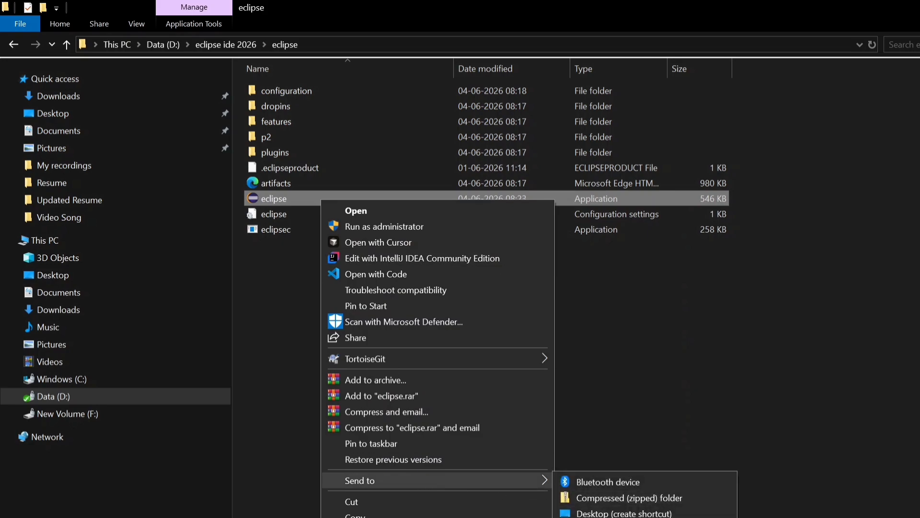
click(623, 513)
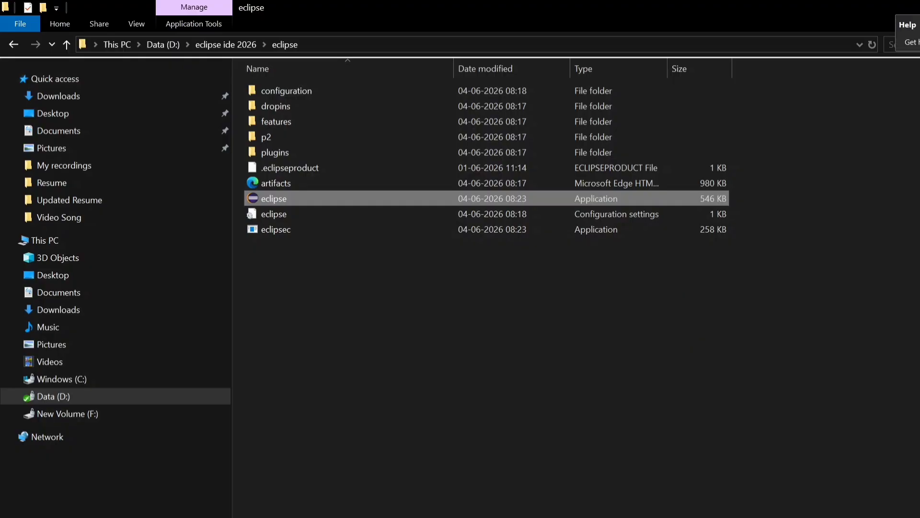
click(919, 7)
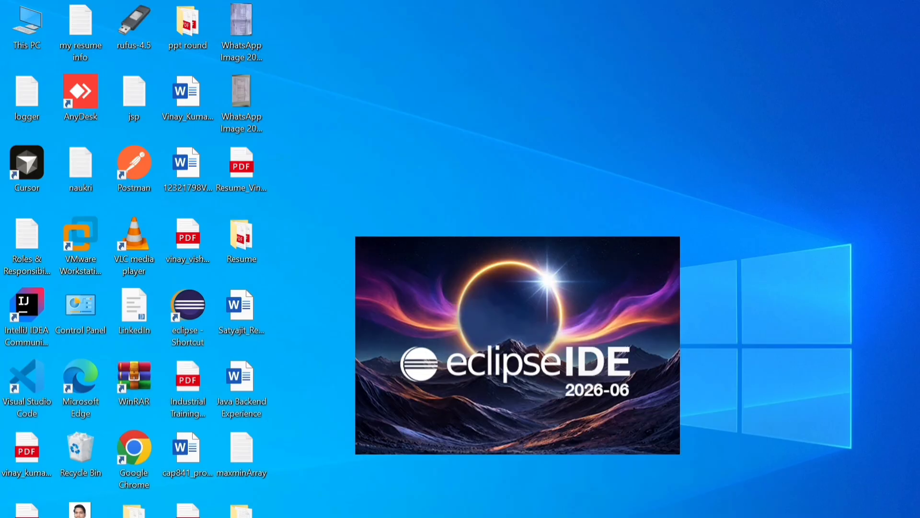
- Check the target path in the new Eclipse desktop shortcut's properties and close them
right_click(232, 149)
click(270, 517)
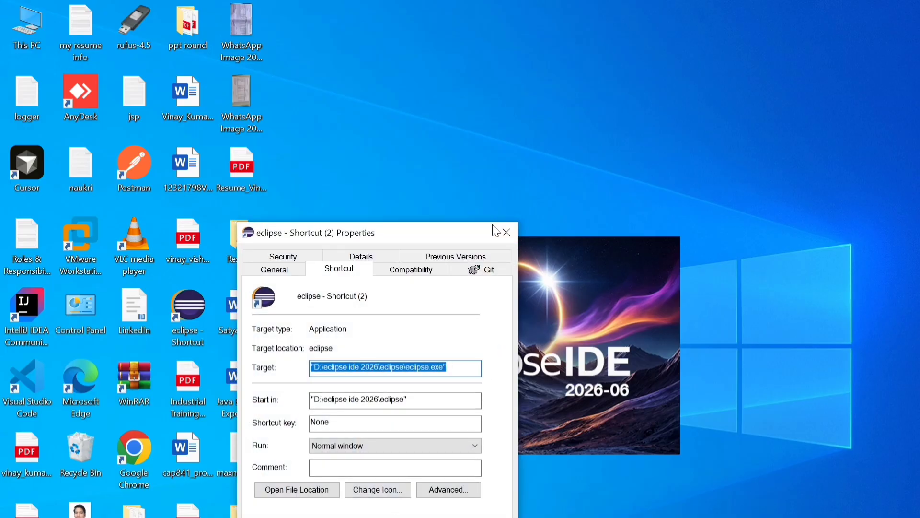
click(505, 232)
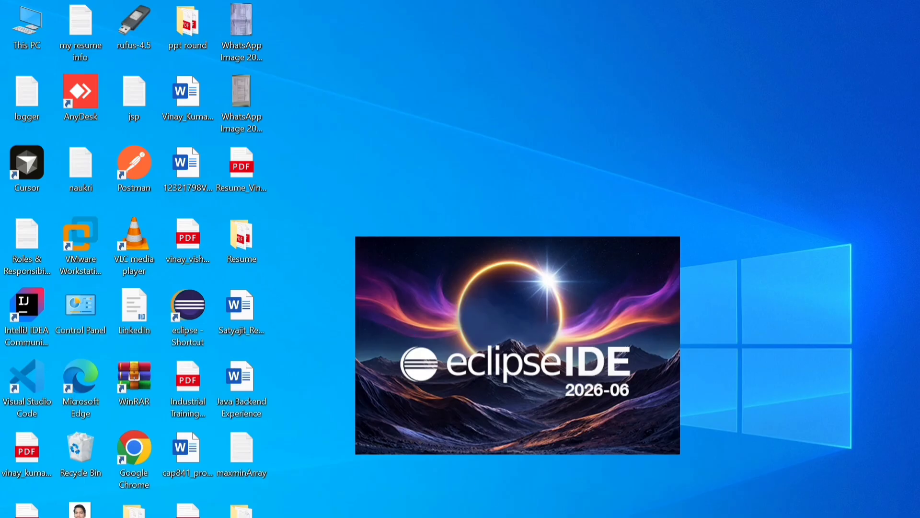
- Run the jdk-26_windows-x64_bin (1) installer from Downloads and install JDK 26.0.1 to C:\Program Files\Java\jdk-26.0.1\
double_click(22, 21)
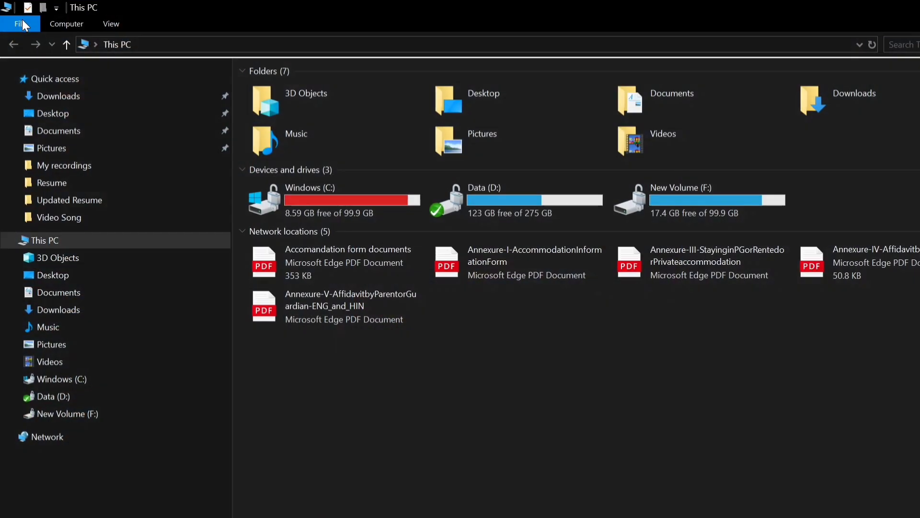
double_click(838, 83)
mouse_move(473, 282)
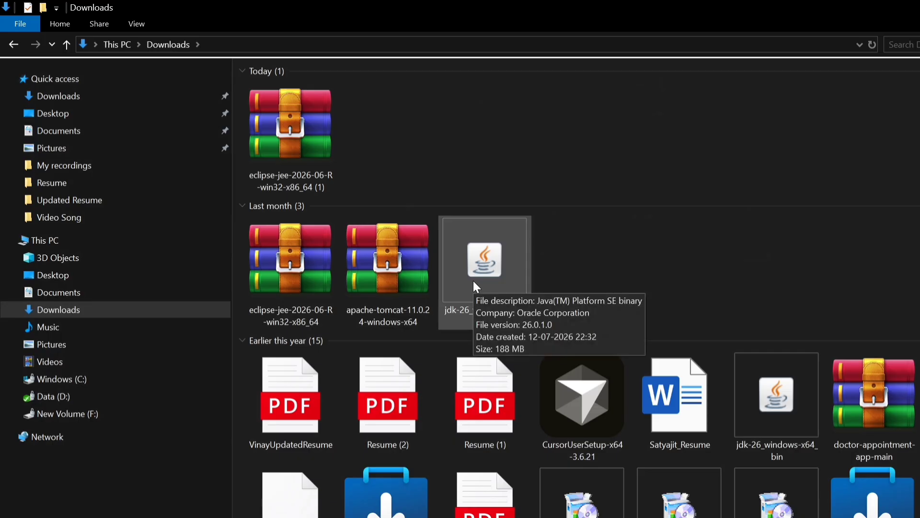
click(495, 266)
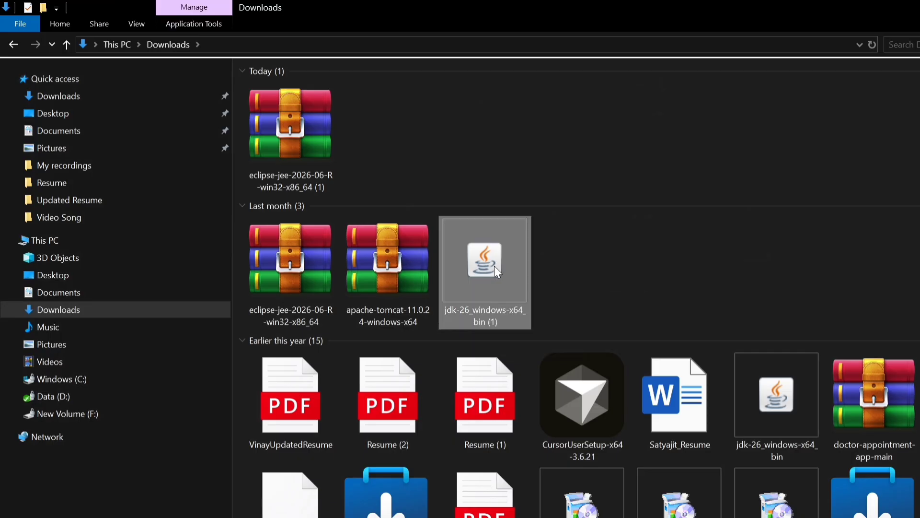
double_click(494, 266)
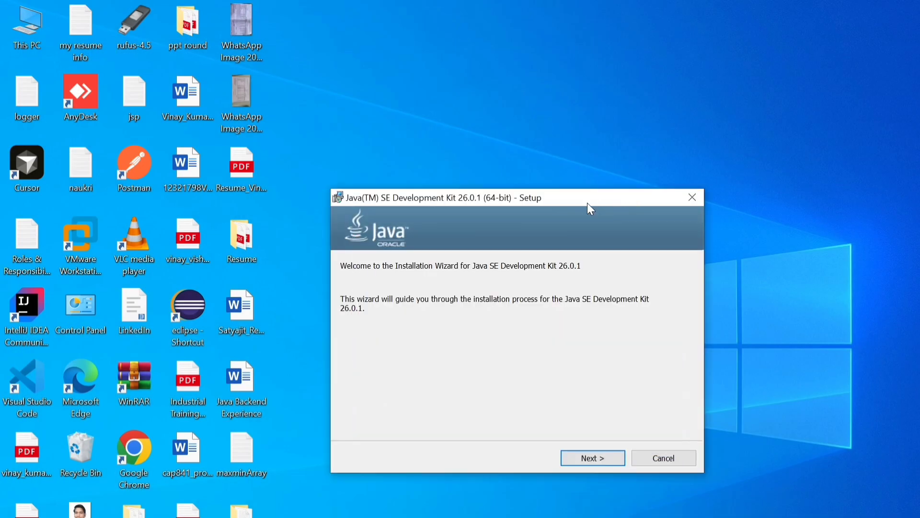
click(598, 461)
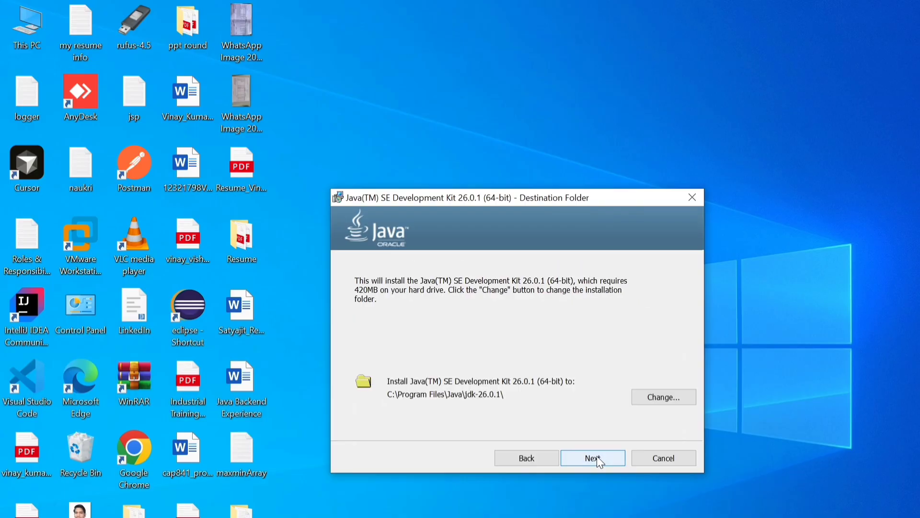
click(599, 461)
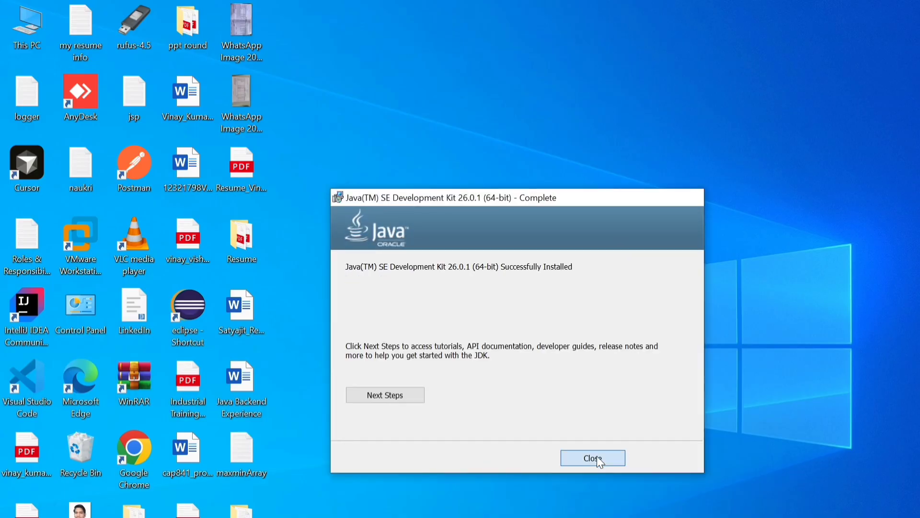
click(598, 456)
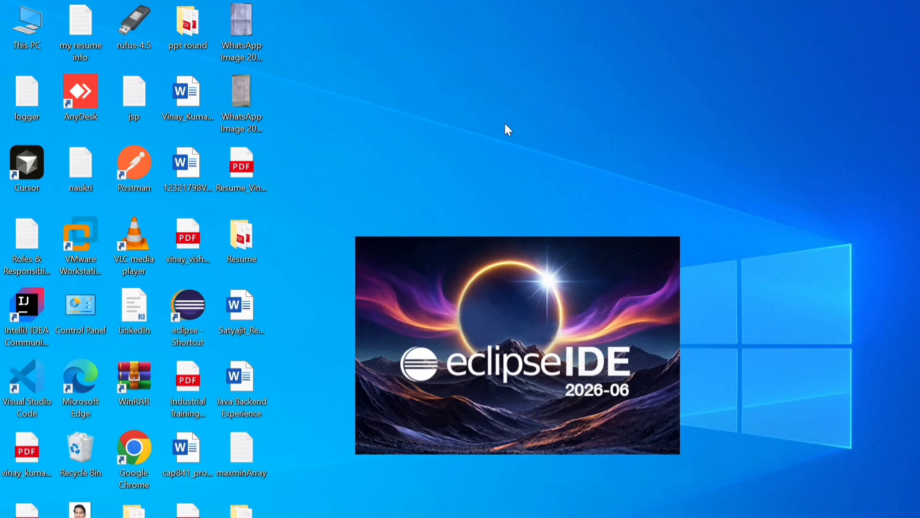
- Copy the apache-tomcat-11.0.24-windows-x64 archive from the Downloads folder
key(alt+Tab)
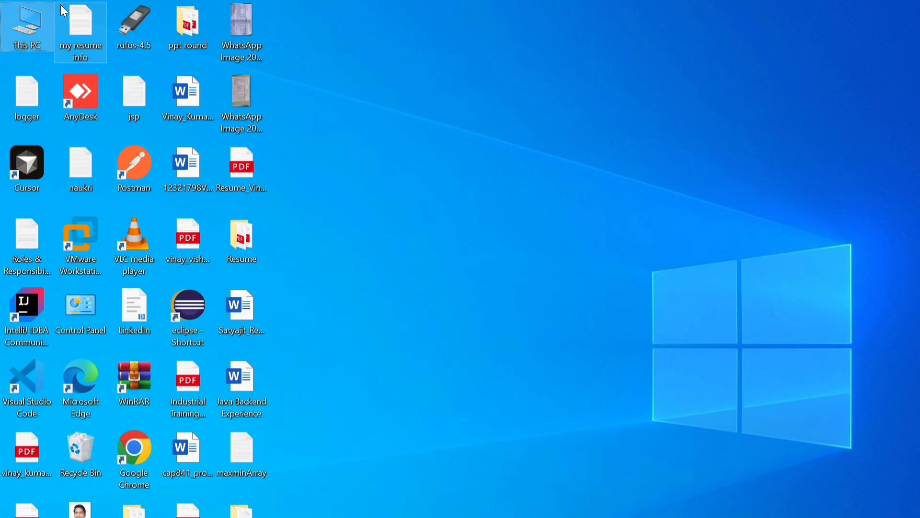
double_click(28, 24)
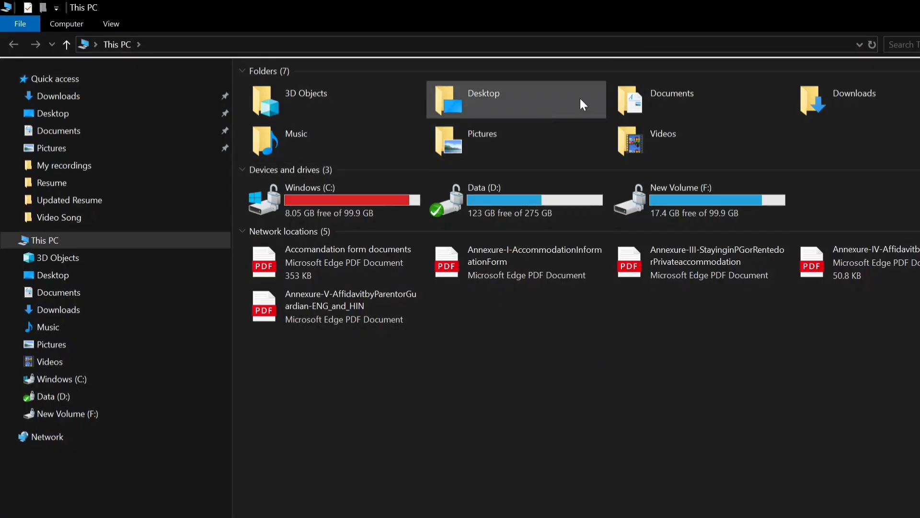
double_click(833, 100)
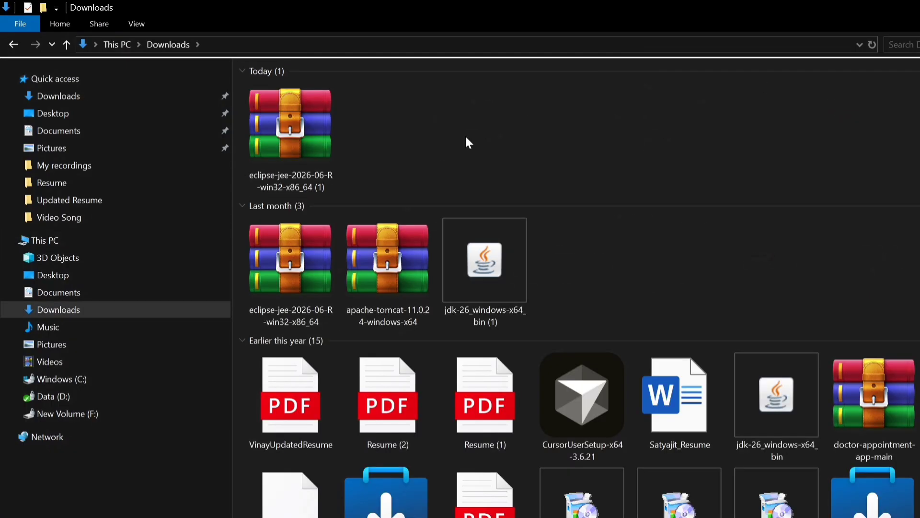
click(356, 275)
right_click(355, 271)
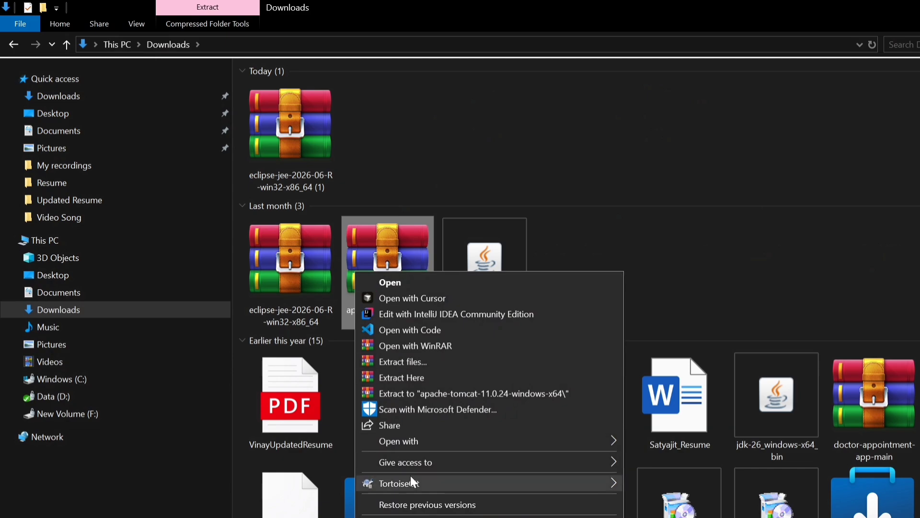
click(391, 517)
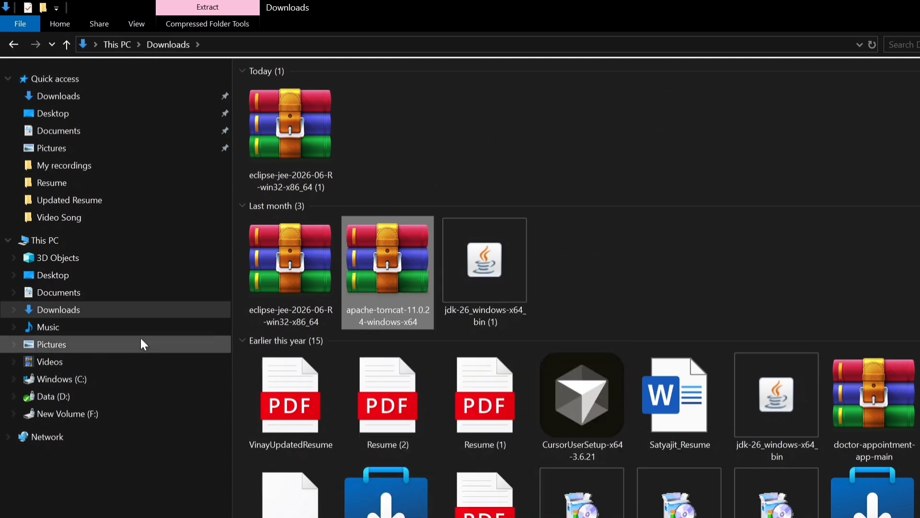
- Create a folder named Apache tomcat 2026 on Data (D:) and paste the copied Tomcat archive into it
click(57, 398)
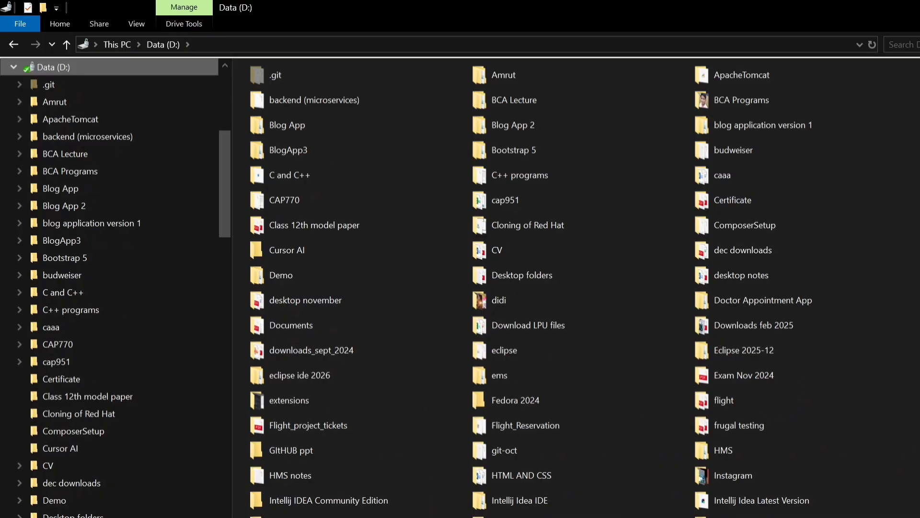
key(ctrl+shift+n)
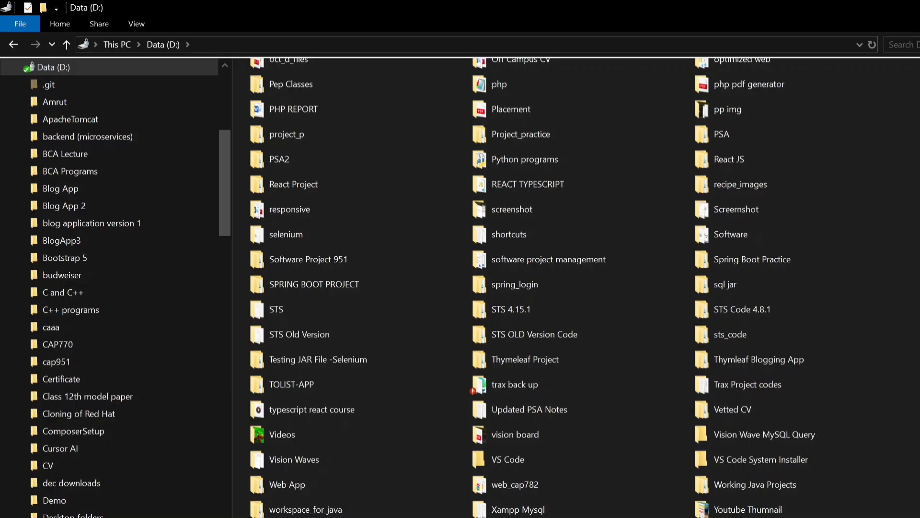
key(Return)
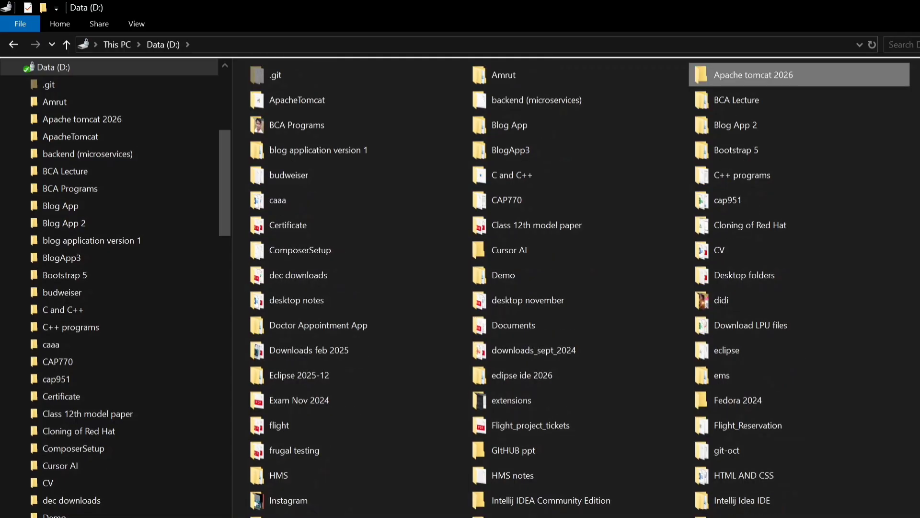
key(Return)
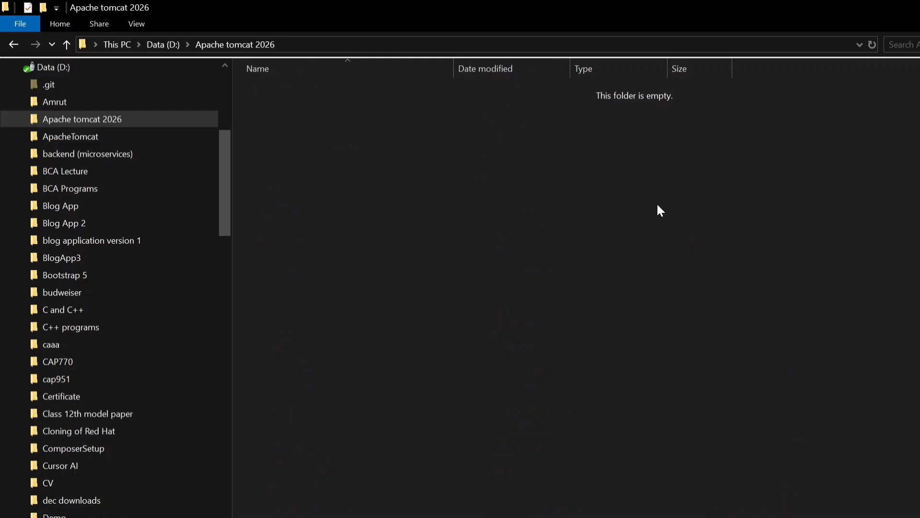
right_click(612, 197)
click(671, 298)
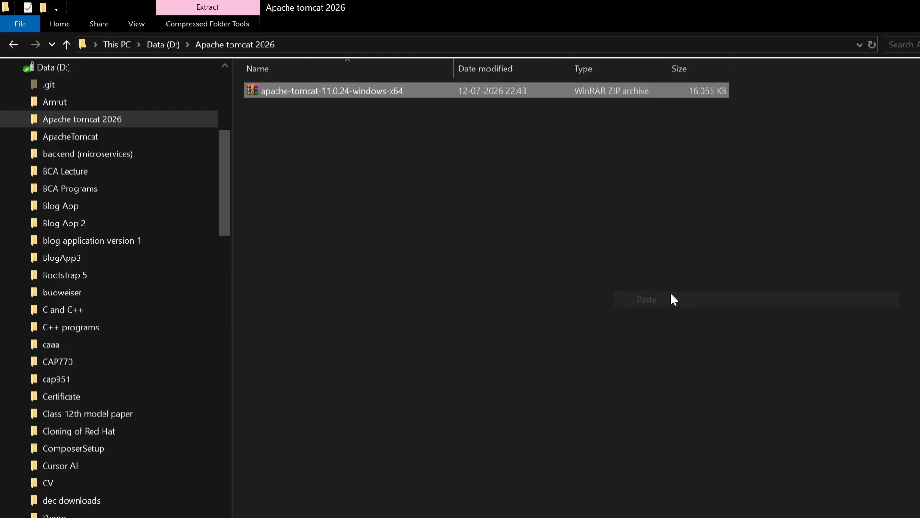
- Extract the apache-tomcat-11.0.24-windows-x64 archive in place and open the extracted apache-tomcat-11.0.24 folder
right_click(418, 93)
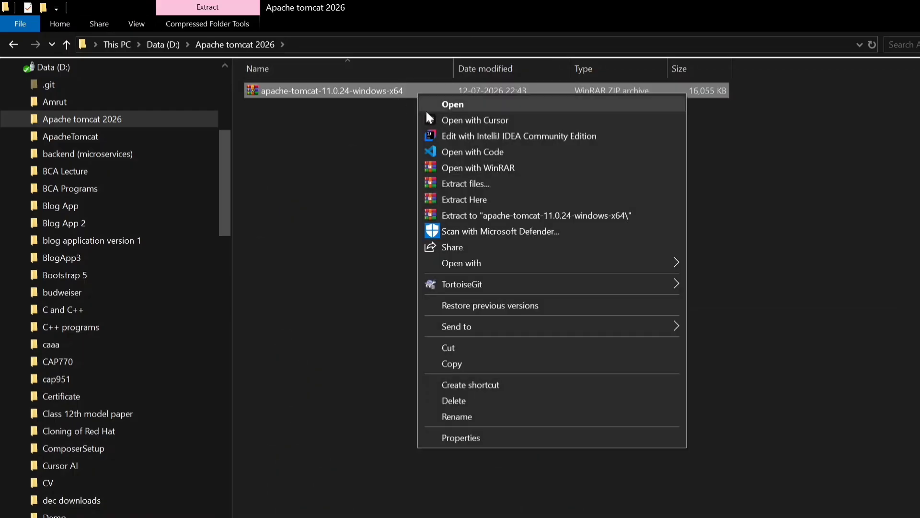
click(492, 207)
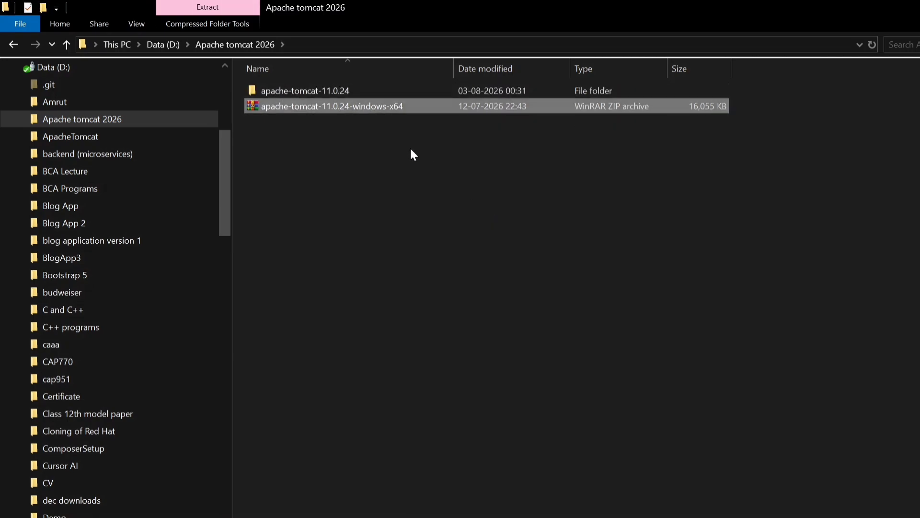
double_click(333, 90)
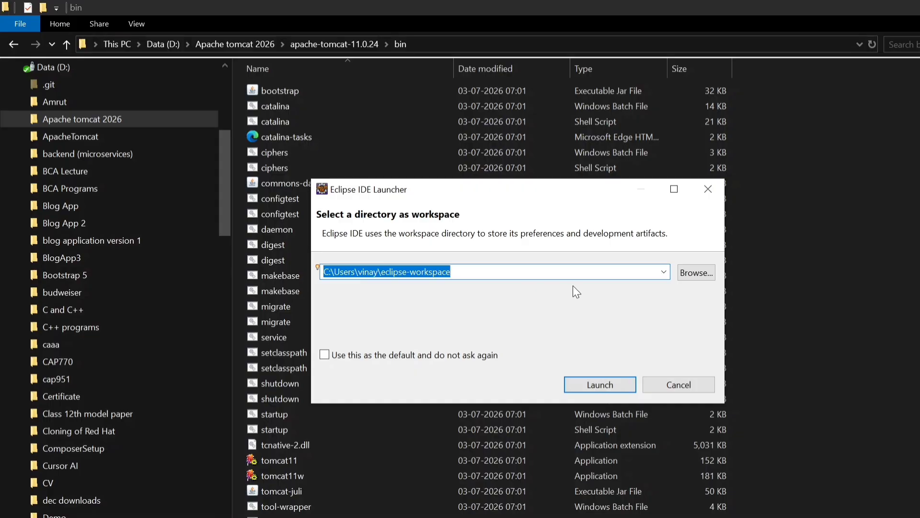
- Browse for the Eclipse workspace directory and create a folder named java_workspace_2026 on Data (D:)
click(695, 272)
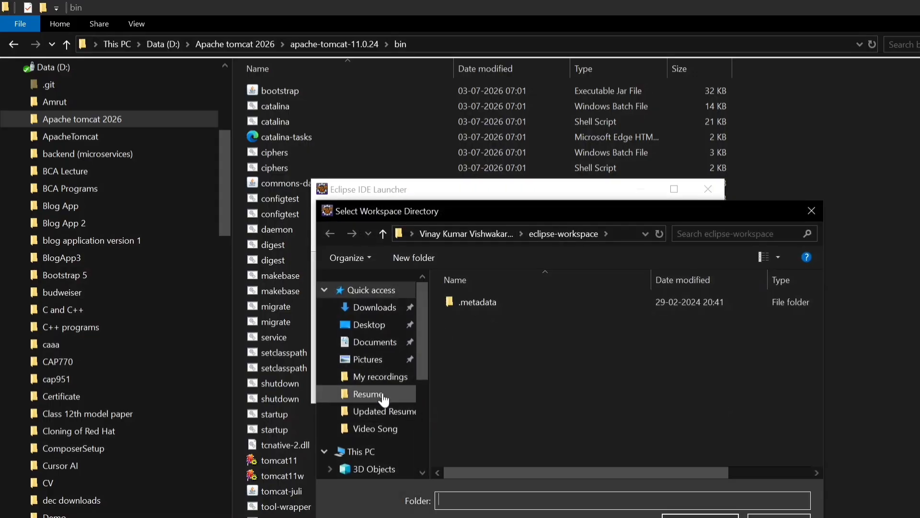
scroll(382, 430, down, 2)
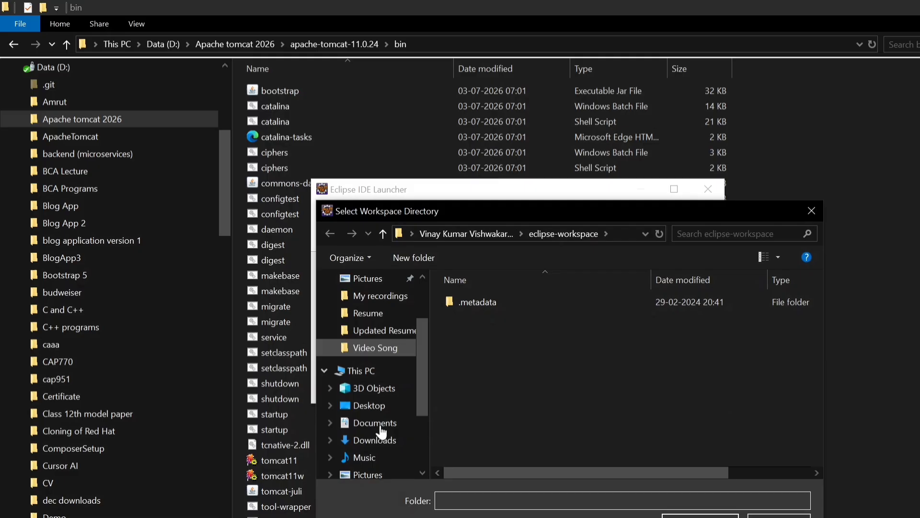
double_click(355, 372)
scroll(554, 383, down, 2)
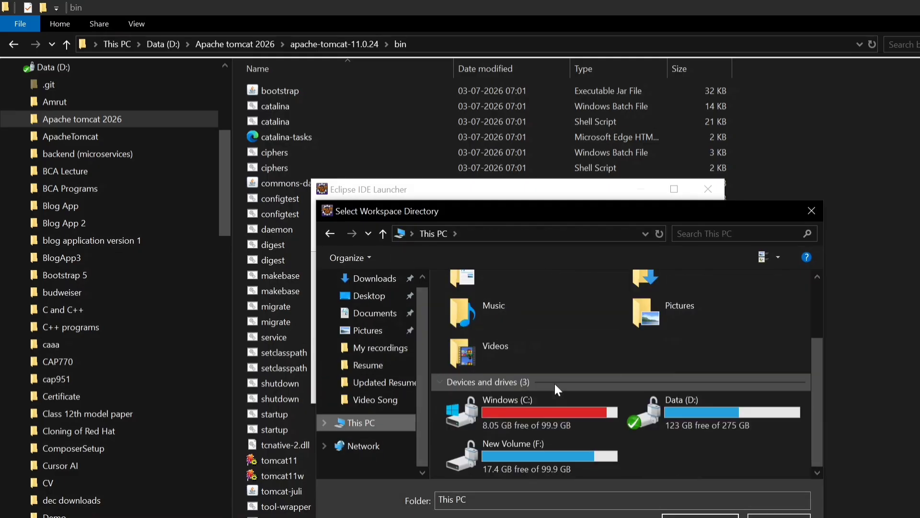
double_click(706, 404)
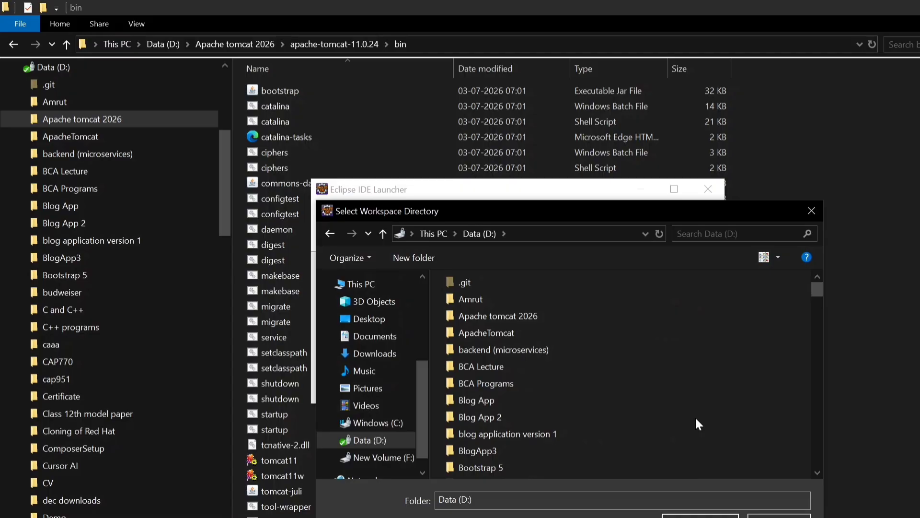
key(ctrl+shift+n)
text(java)
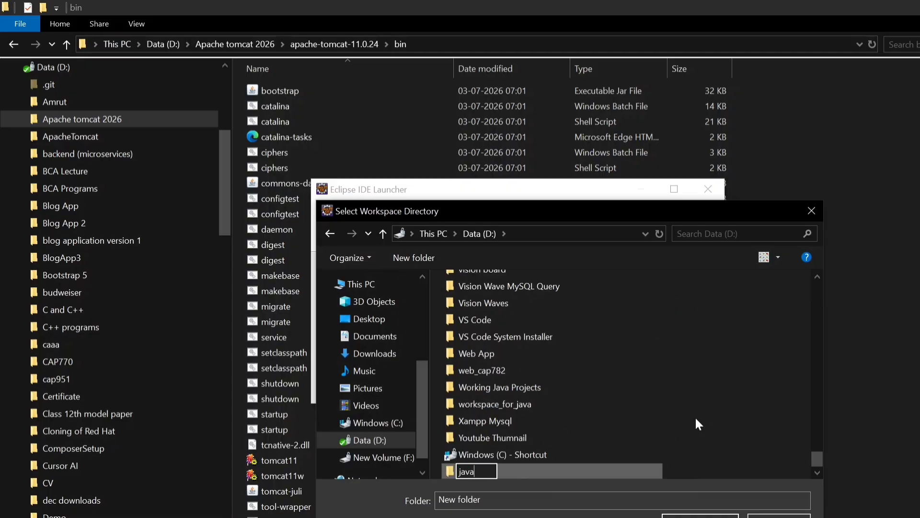
text(_workspa)
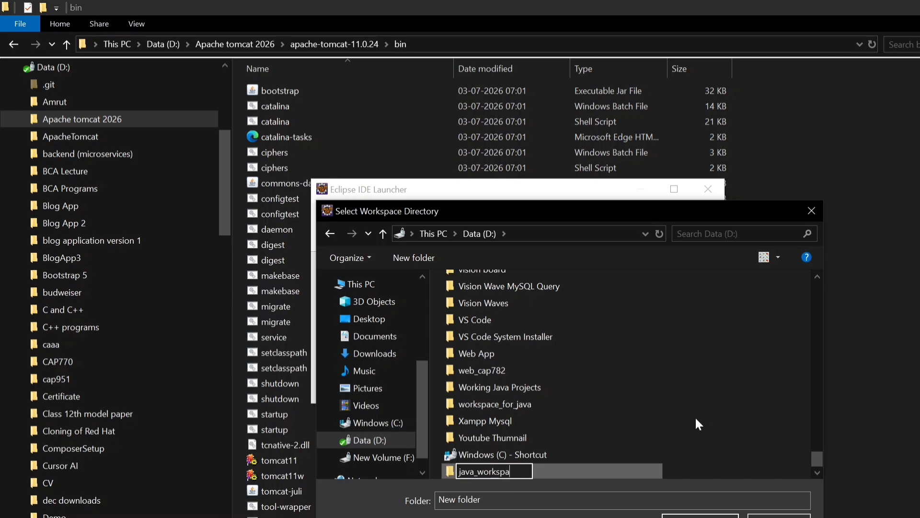
text(ce_202)
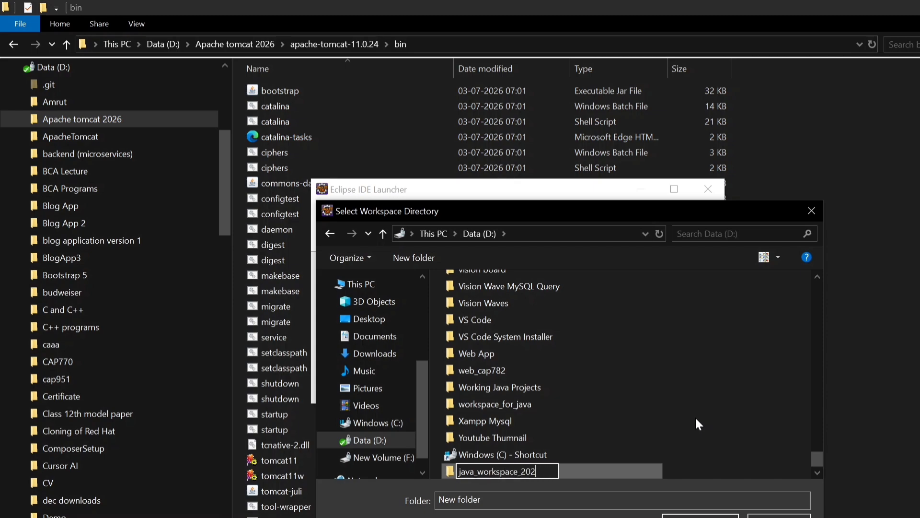
text(6)
key(Return)
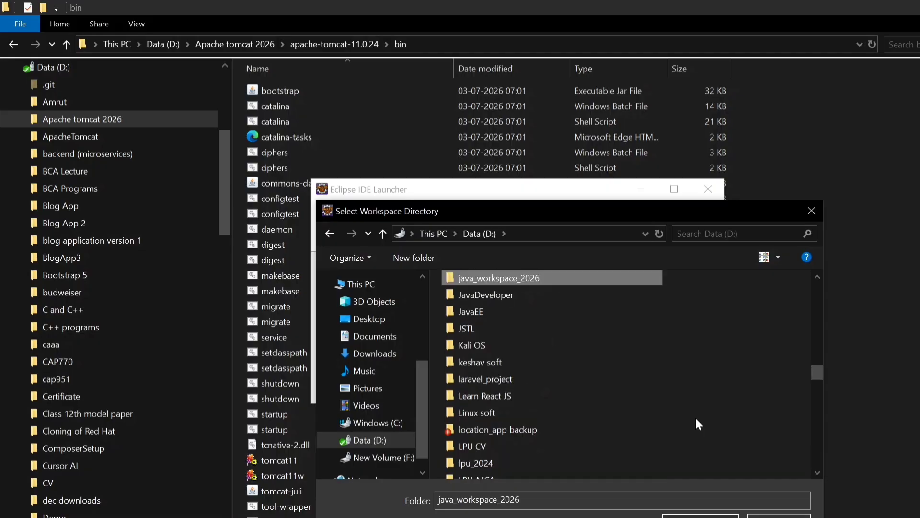
- Choose D:\java_workspace_2026 as the workspace directory and launch Eclipse with it
key(Return)
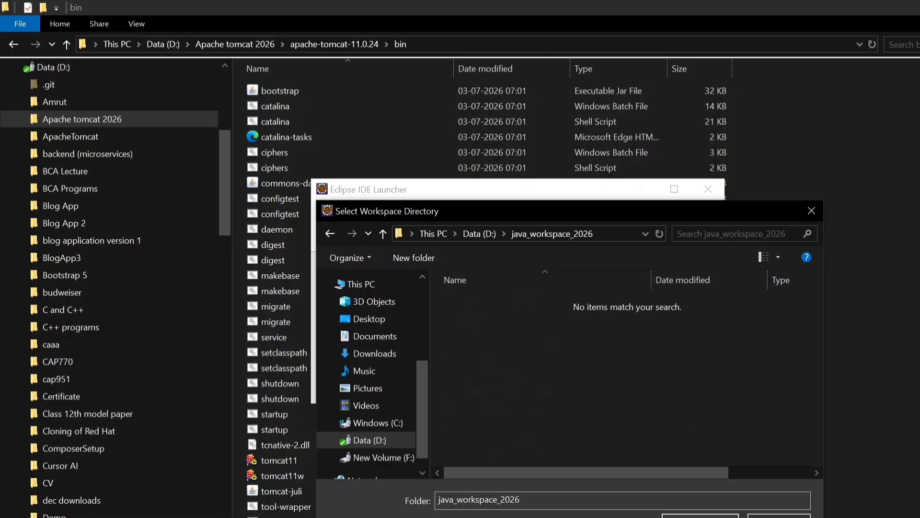
click(690, 514)
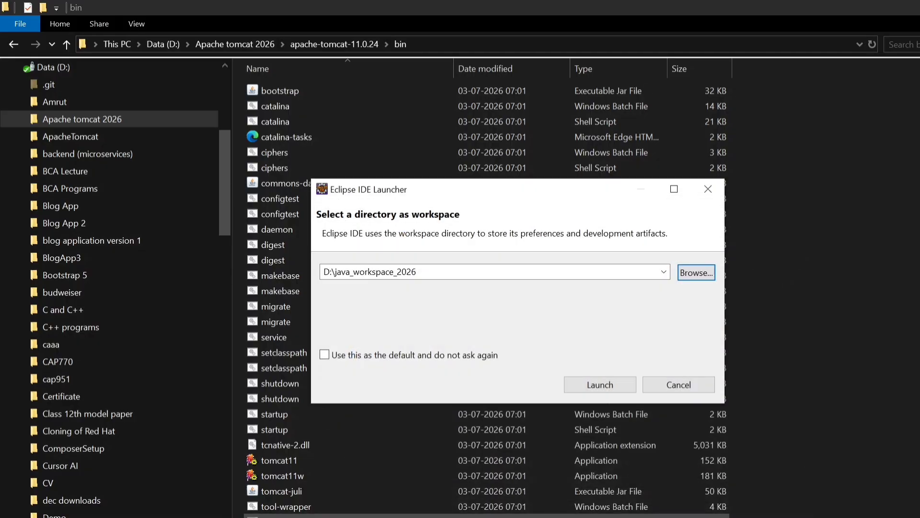
click(605, 386)
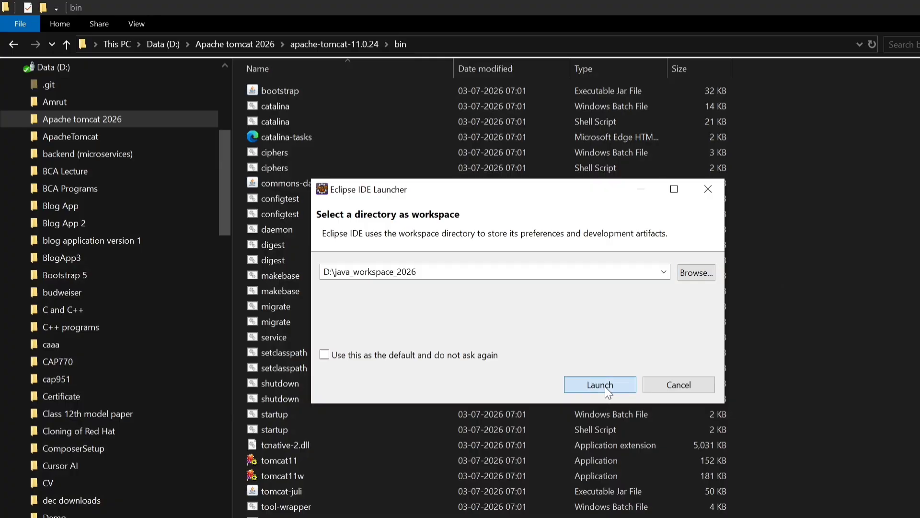
- Close the startup pages in Eclipse, including Sponsor the Eclipse IDE
click(73, 58)
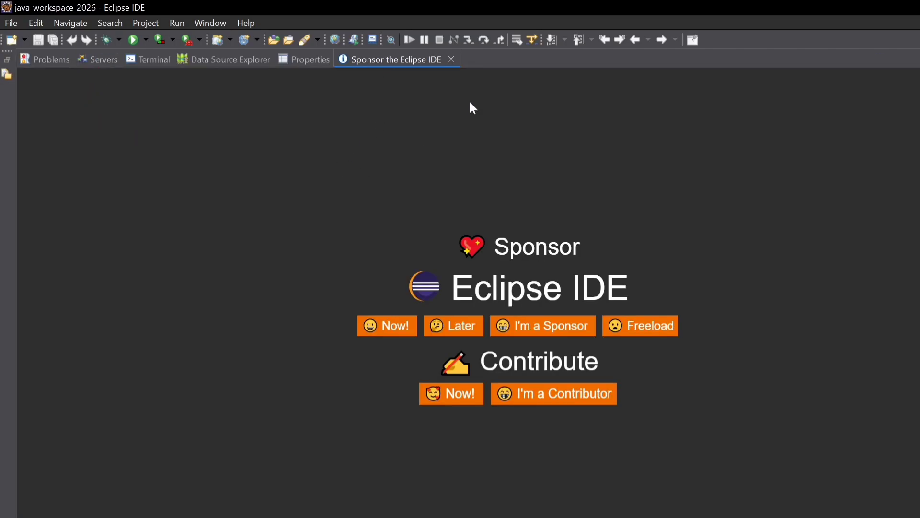
click(451, 57)
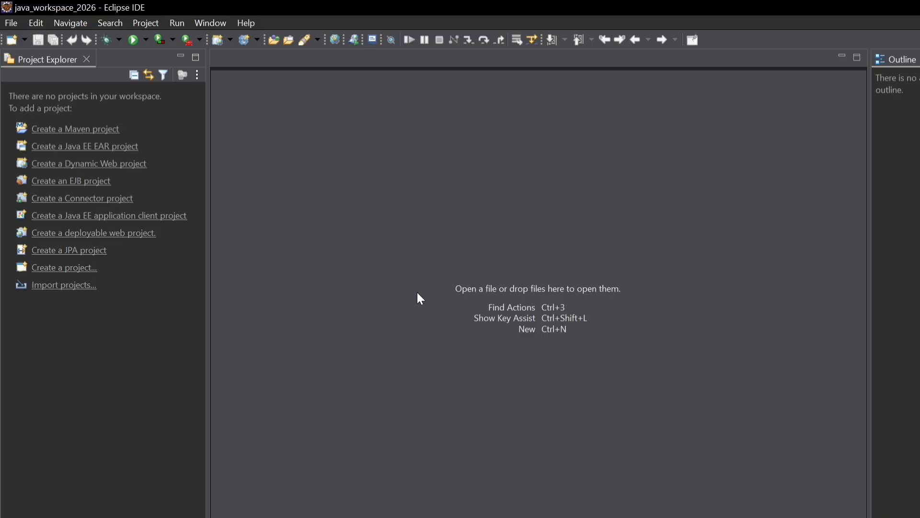
- Open the Appearance settings under General in the Eclipse preferences
click(198, 24)
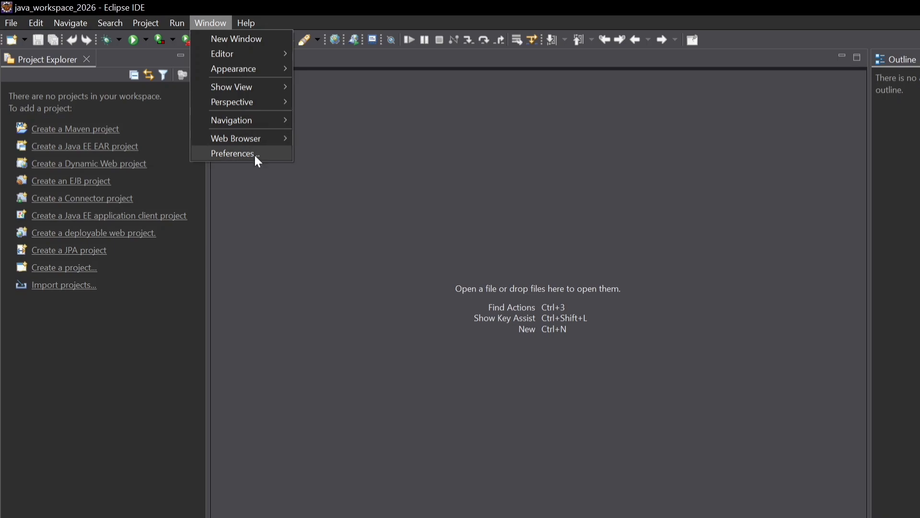
click(232, 153)
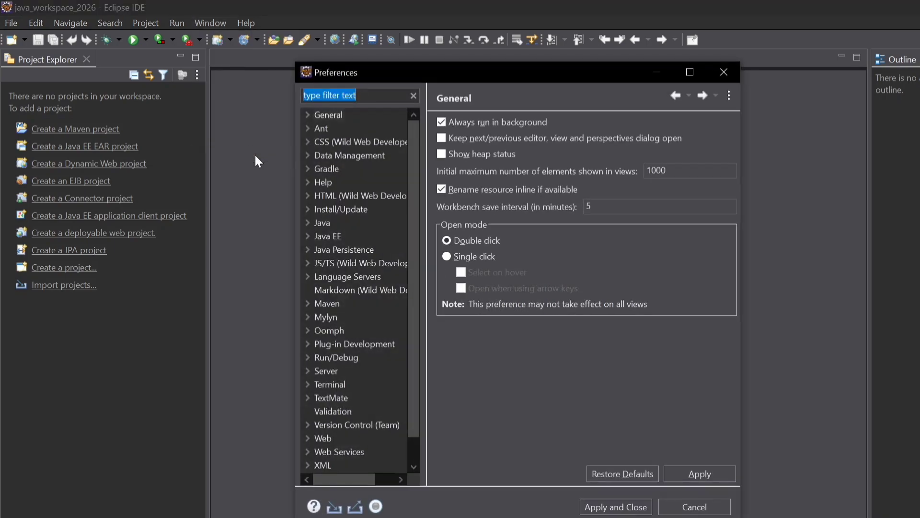
click(337, 118)
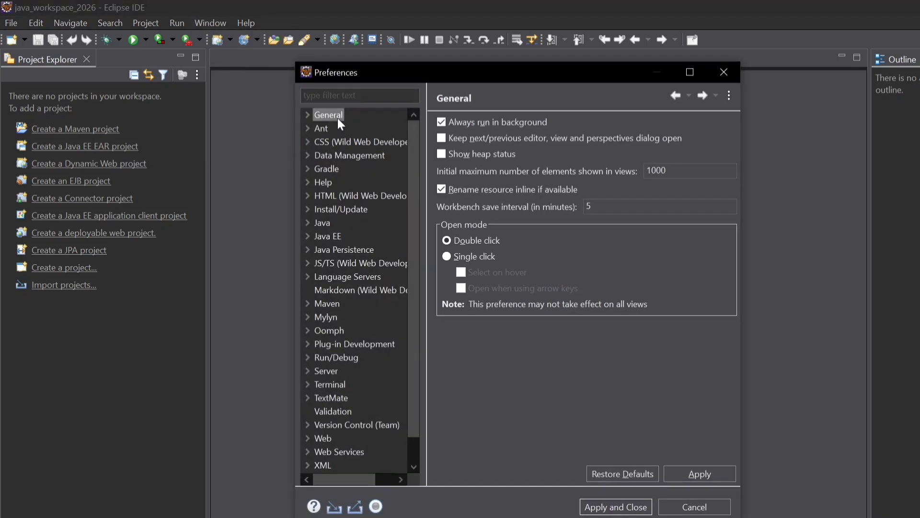
click(306, 115)
click(307, 115)
click(307, 115)
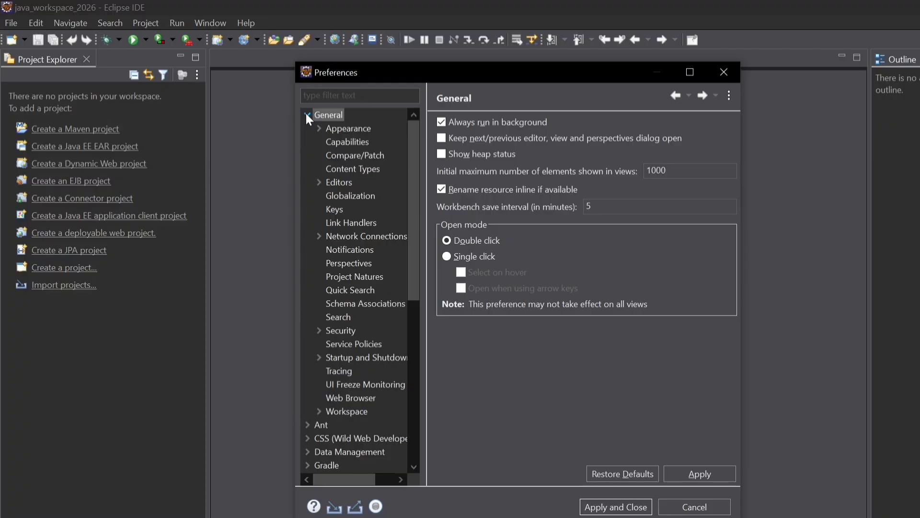
click(333, 125)
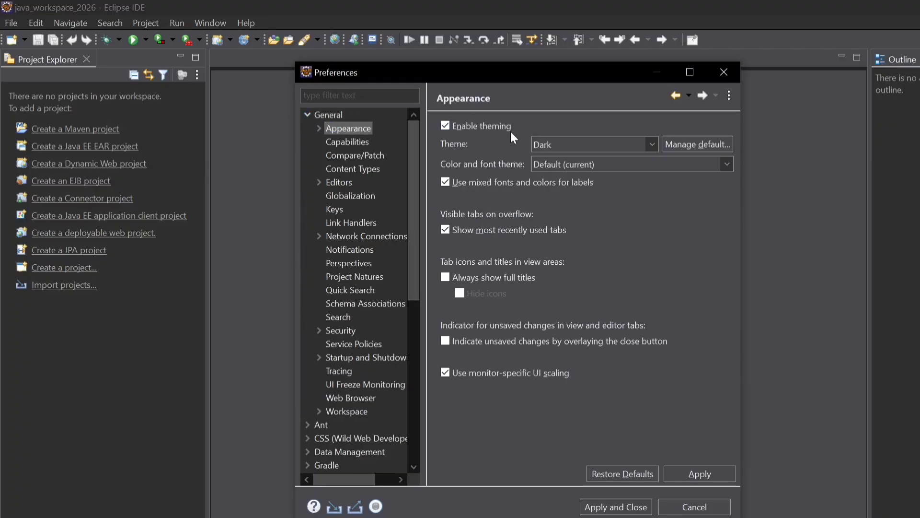
- Set the Eclipse theme to Light, apply it without restarting, and close the preferences
click(585, 151)
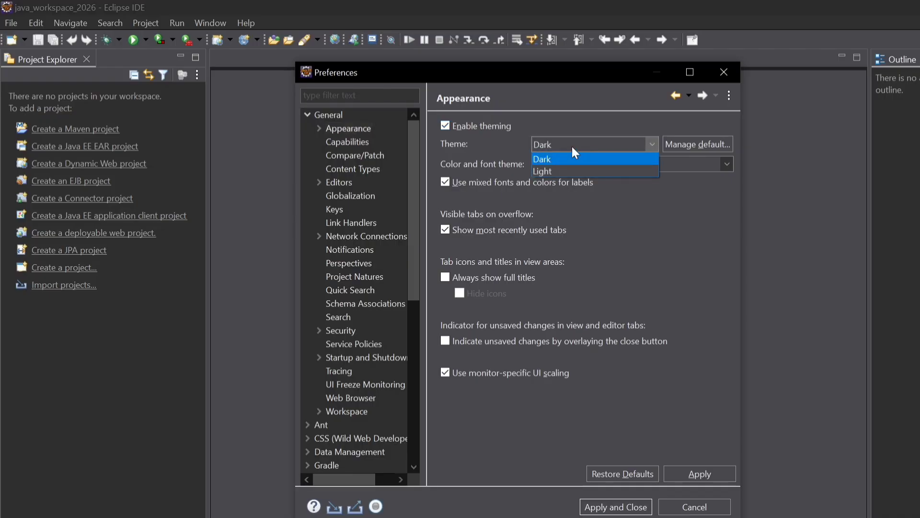
click(556, 167)
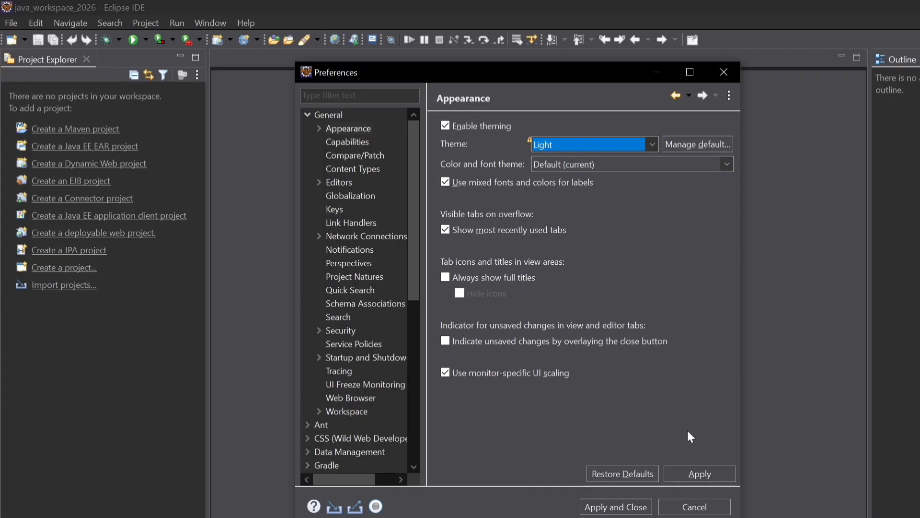
click(697, 477)
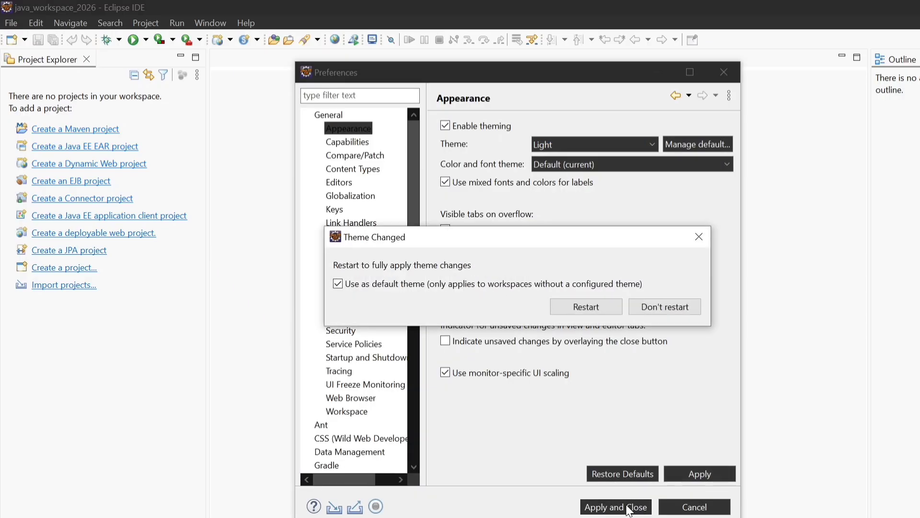
click(627, 507)
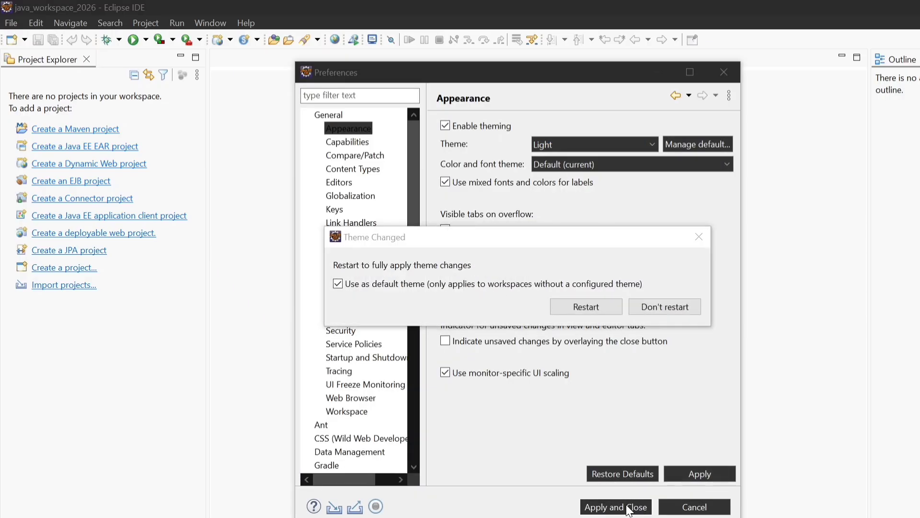
click(664, 306)
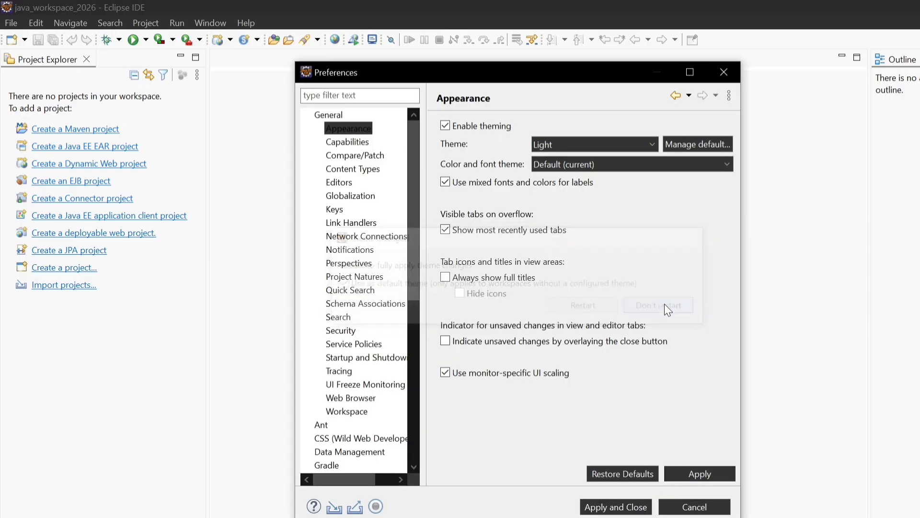
click(616, 509)
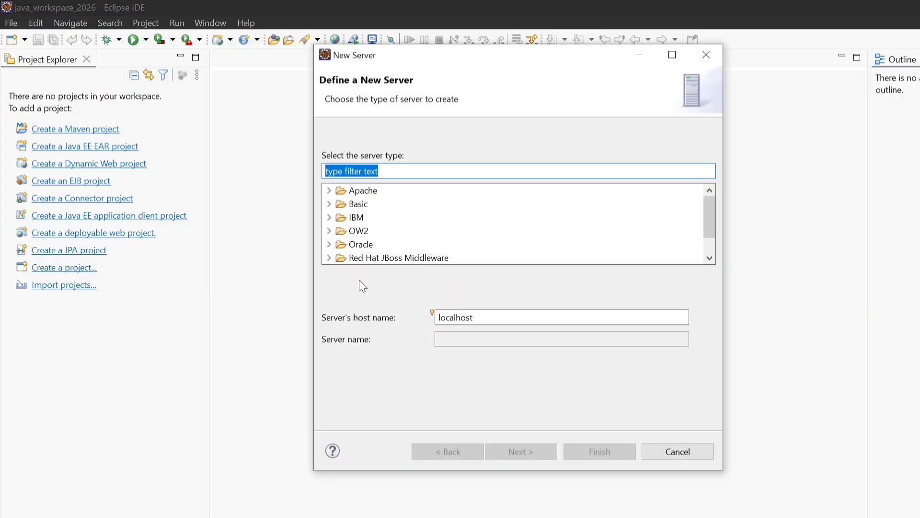
- Choose Tomcat v11.0 Server under Apache as the new server's type and proceed to its runtime settings
click(329, 190)
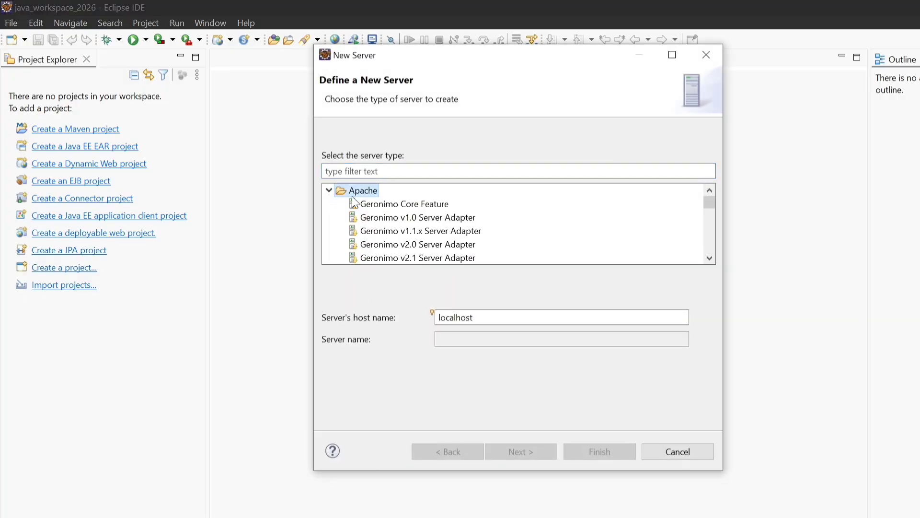
scroll(431, 229, down, 2)
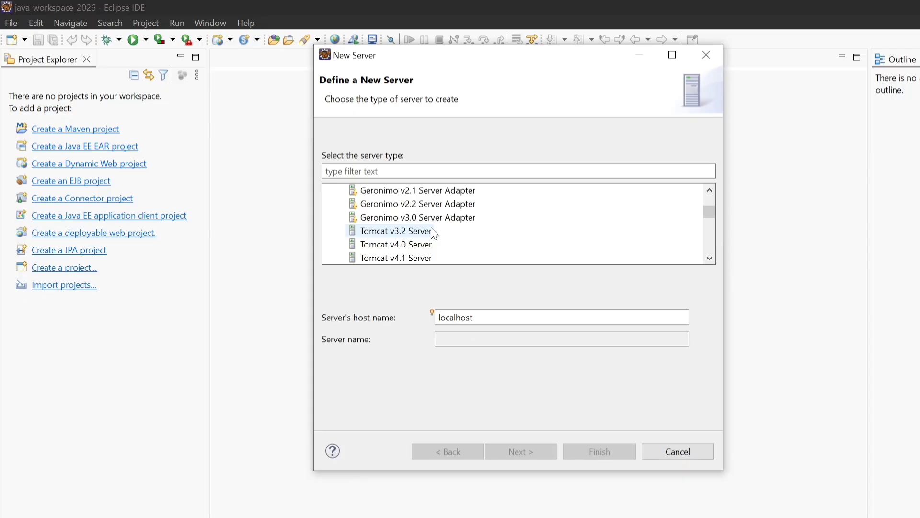
scroll(420, 259, down, 5)
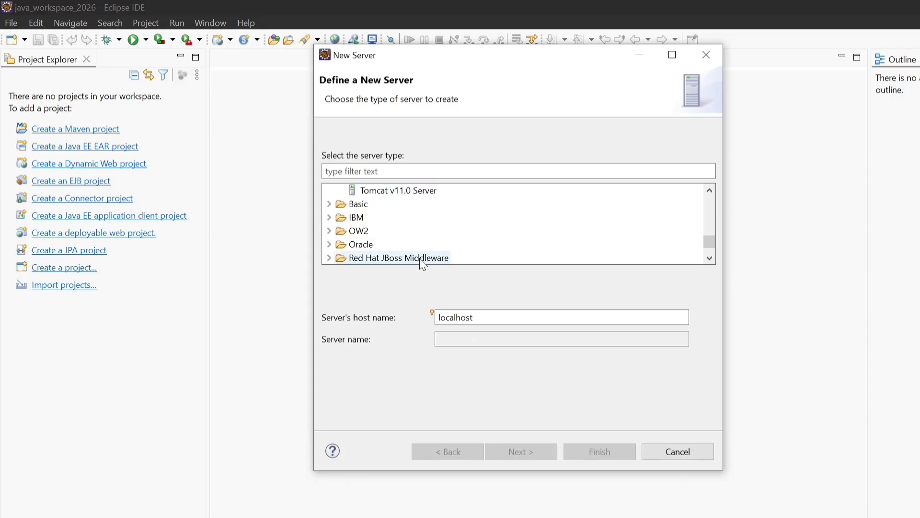
click(406, 194)
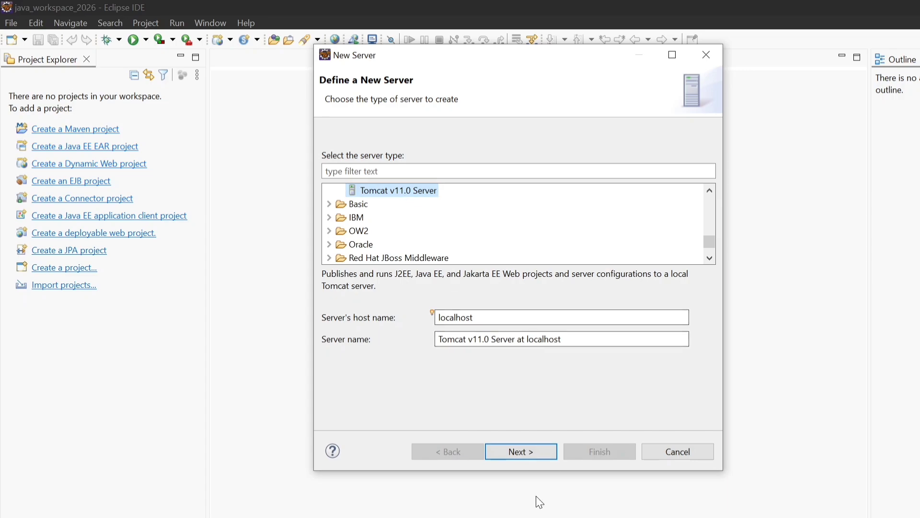
click(533, 452)
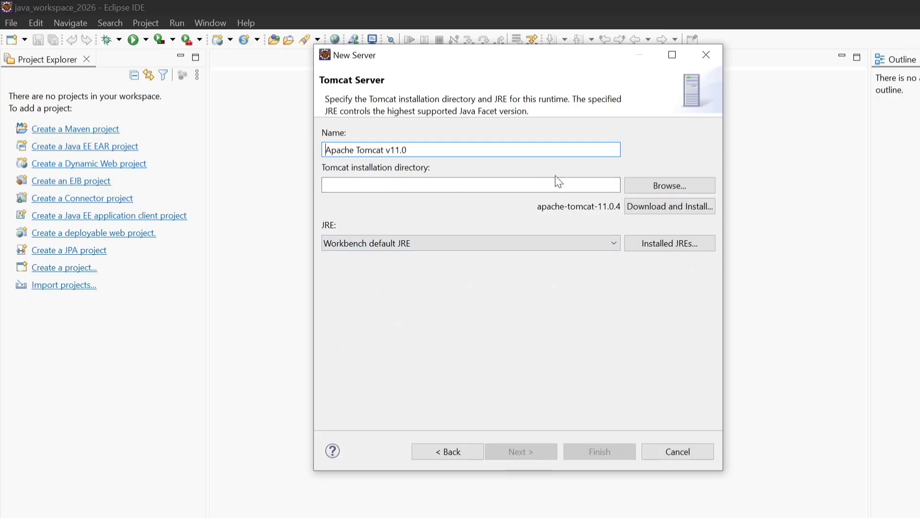
- Set the Tomcat installation directory to D:\Apache tomcat 2026\apache-tomcat-11.0.24 and finish creating the server
click(662, 183)
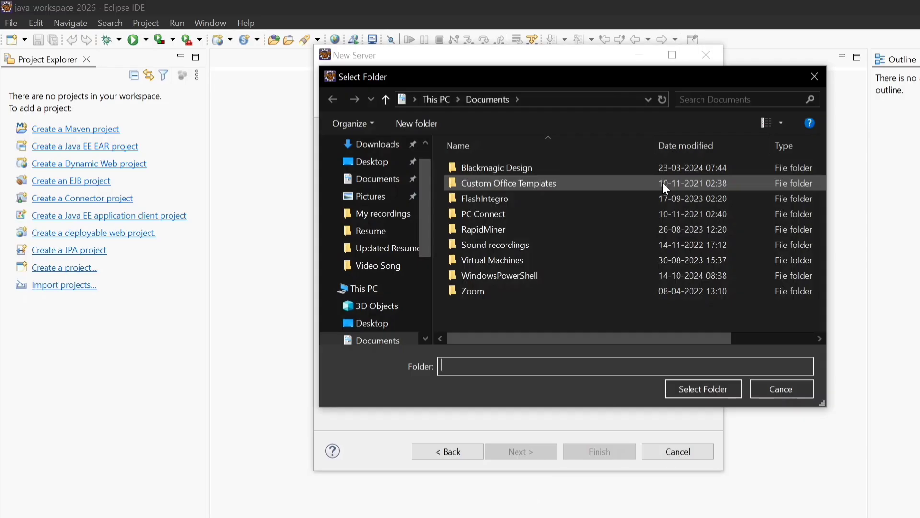
click(364, 294)
scroll(563, 261, down, 2)
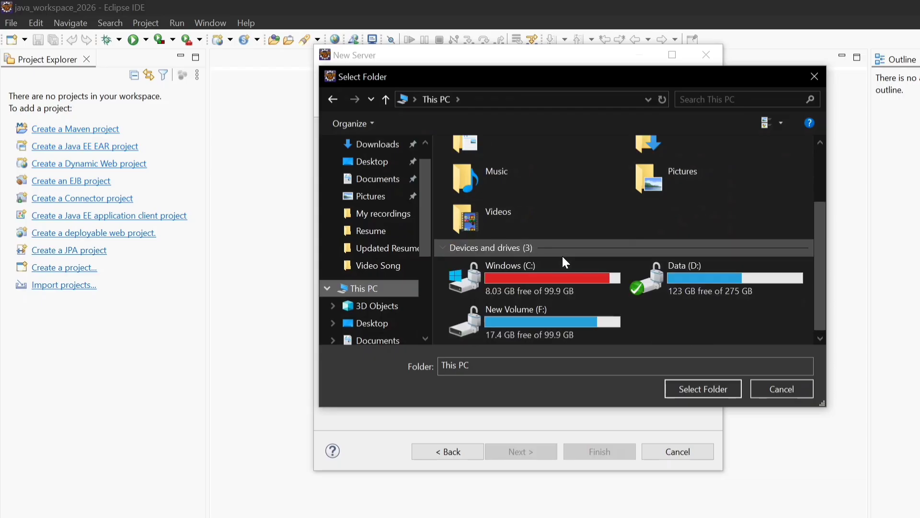
double_click(682, 272)
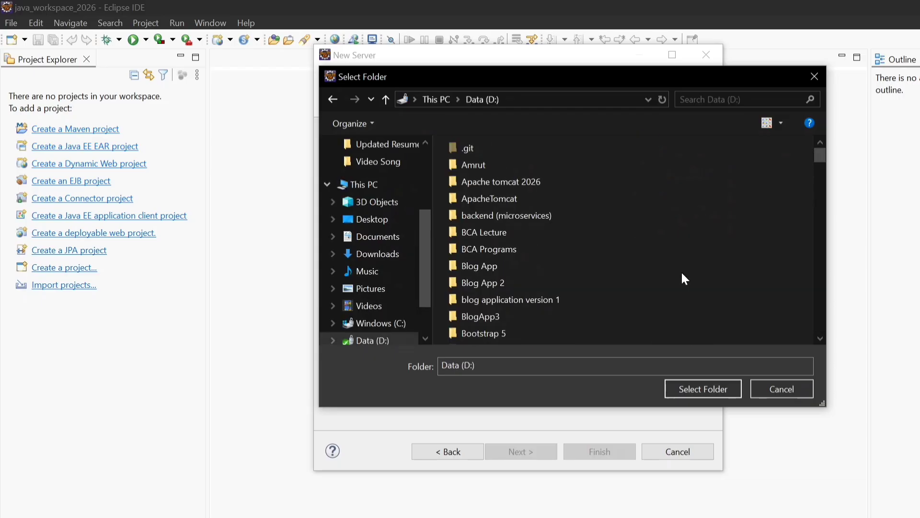
click(503, 189)
click(501, 183)
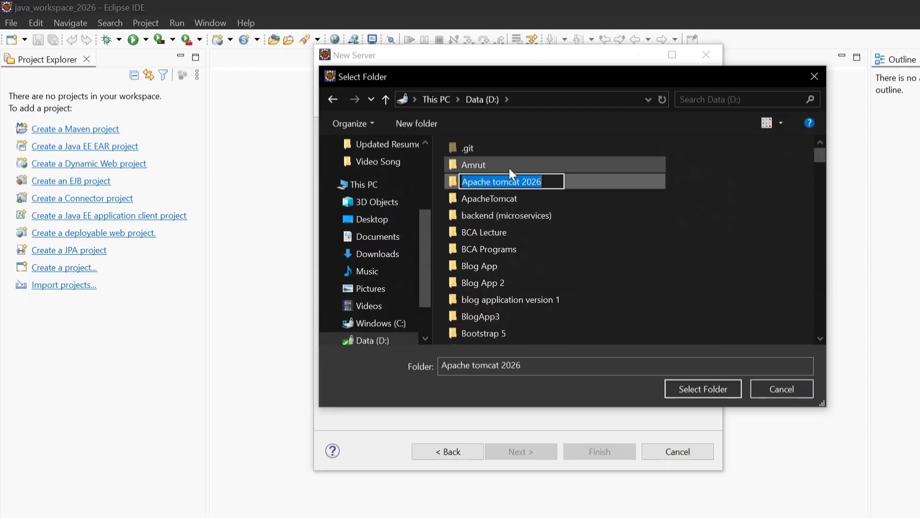
double_click(591, 181)
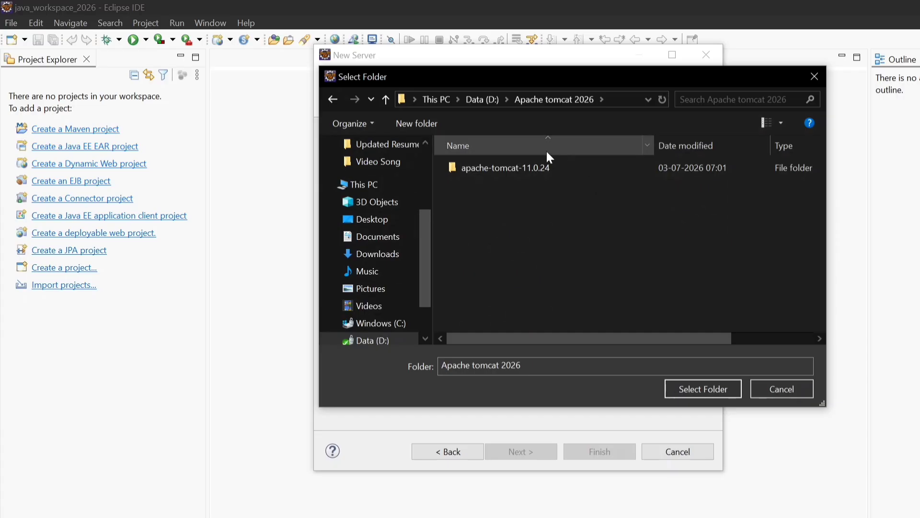
double_click(513, 170)
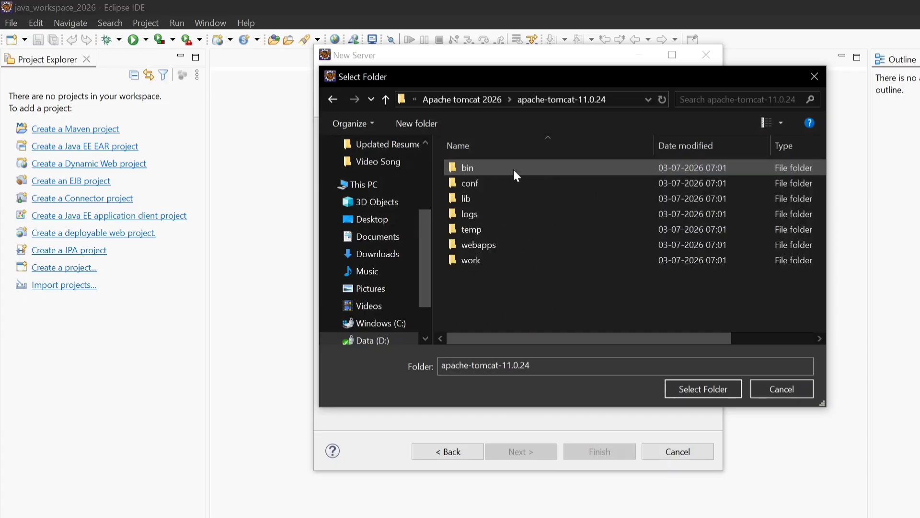
click(700, 388)
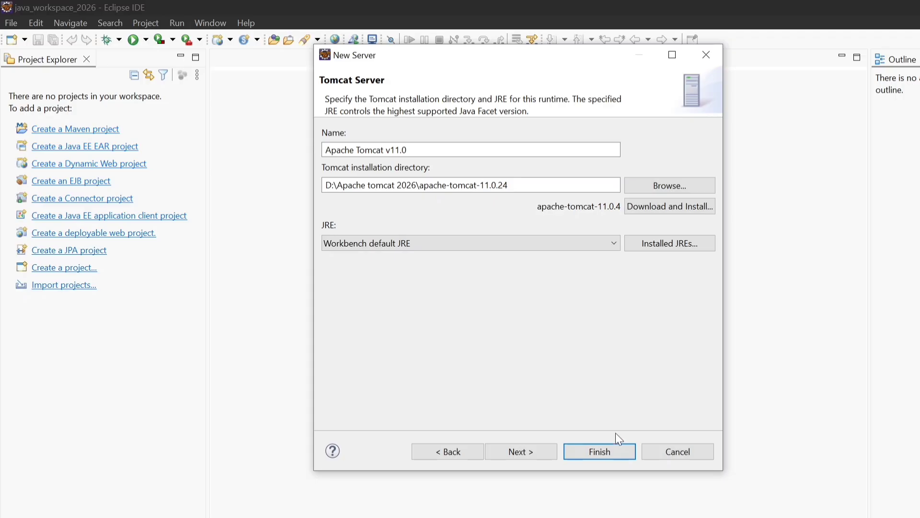
click(601, 452)
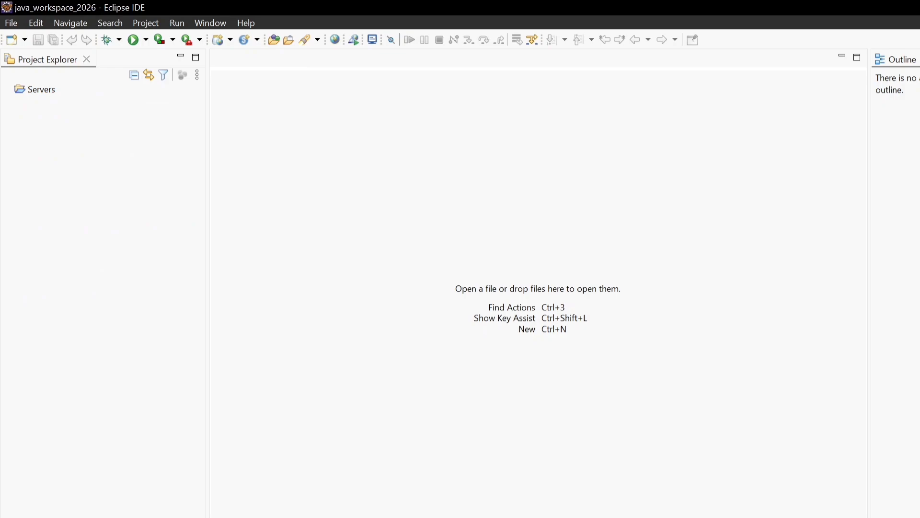
- Try to start the Tomcat v11.0 server, allowing Eclipse through the Windows firewall on public networks
right_click(332, 284)
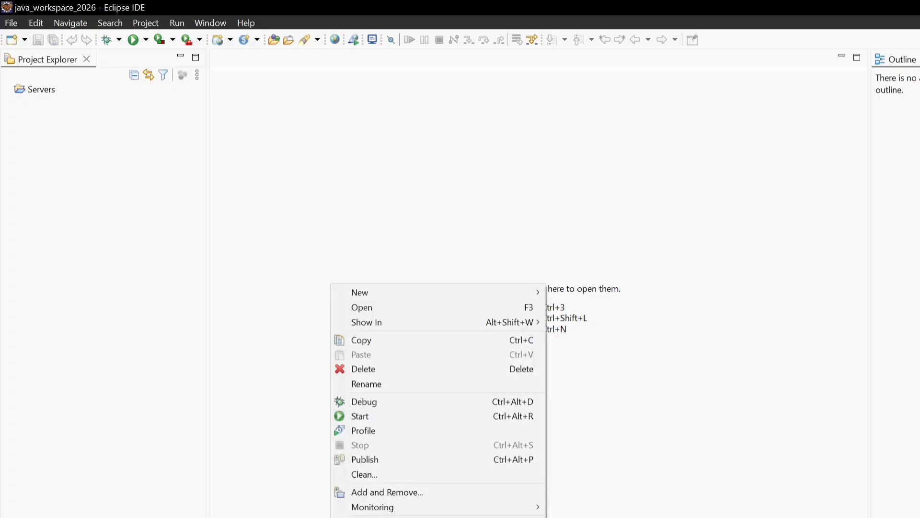
click(388, 416)
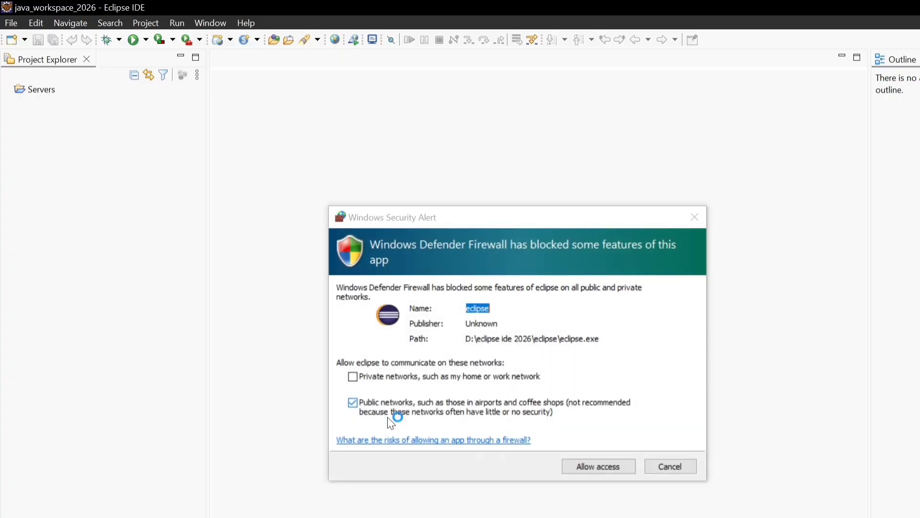
click(589, 472)
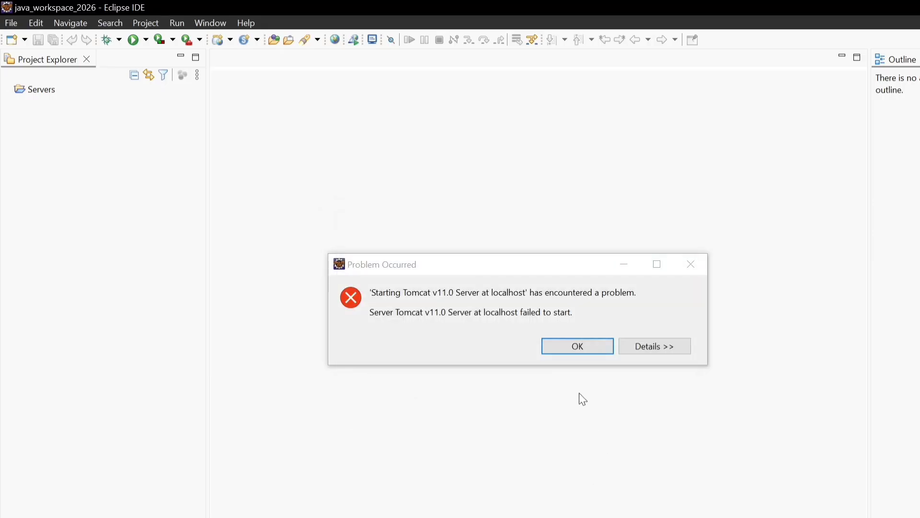
click(570, 348)
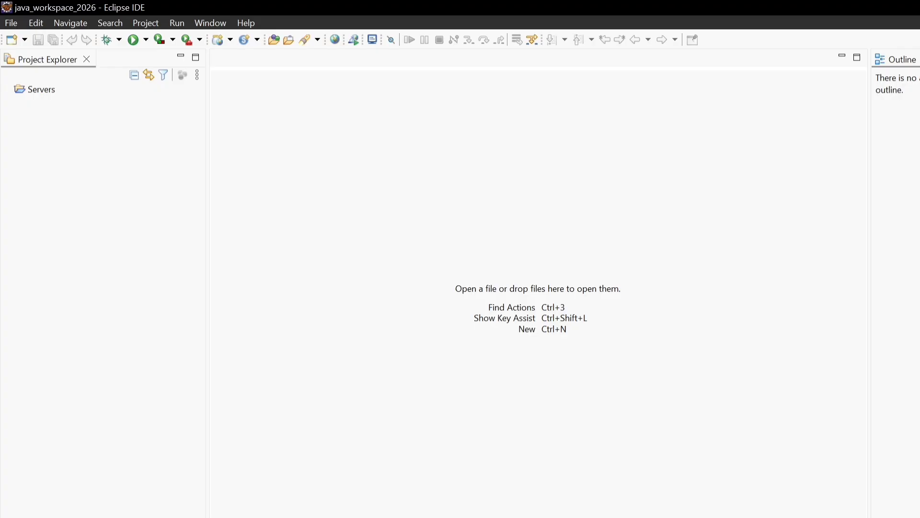
- Filter the Eclipse preferences for "jre" and open the Installed JREs settings
click(218, 27)
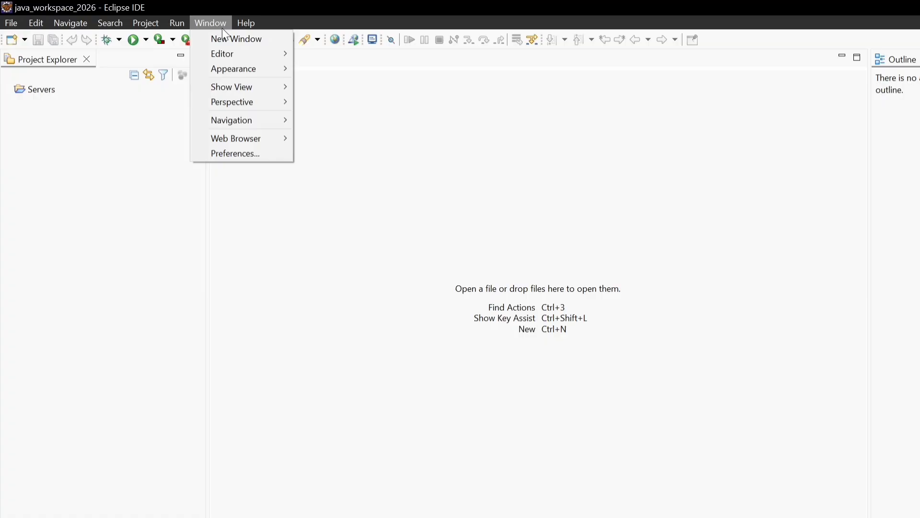
click(240, 154)
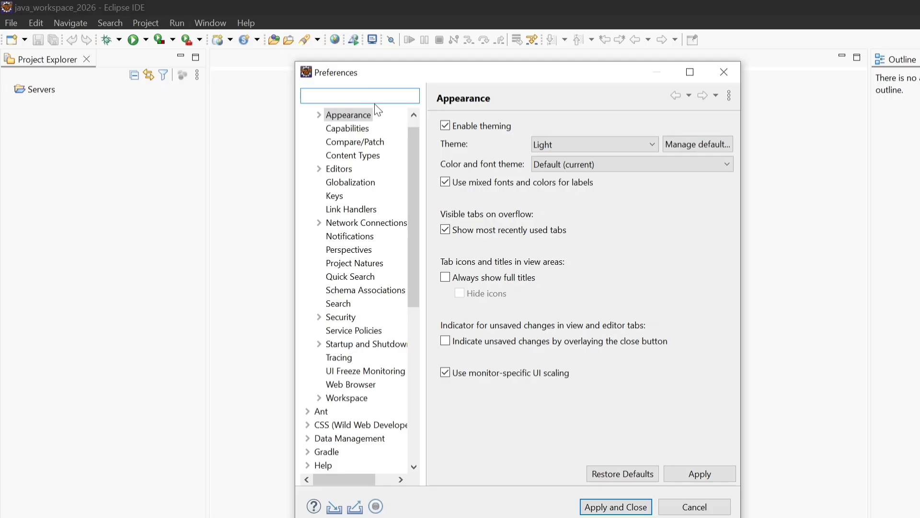
text(jrew)
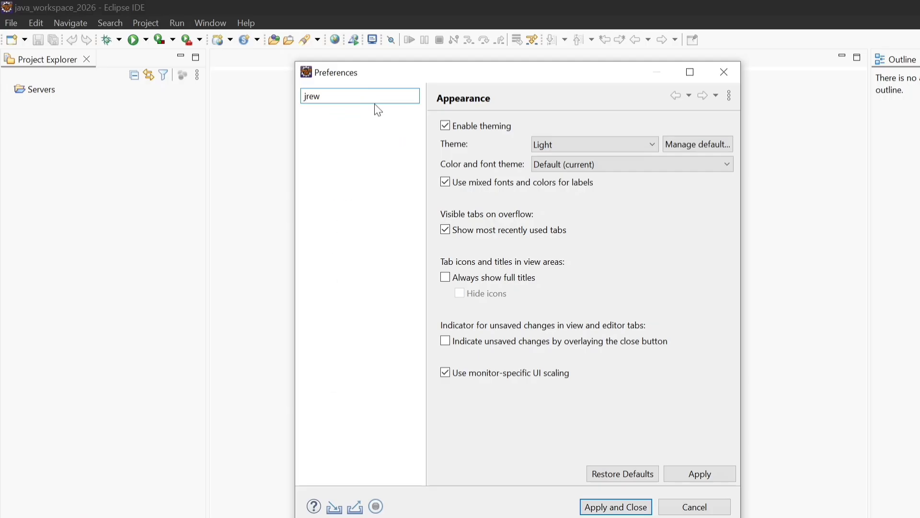
key(BackSpace)
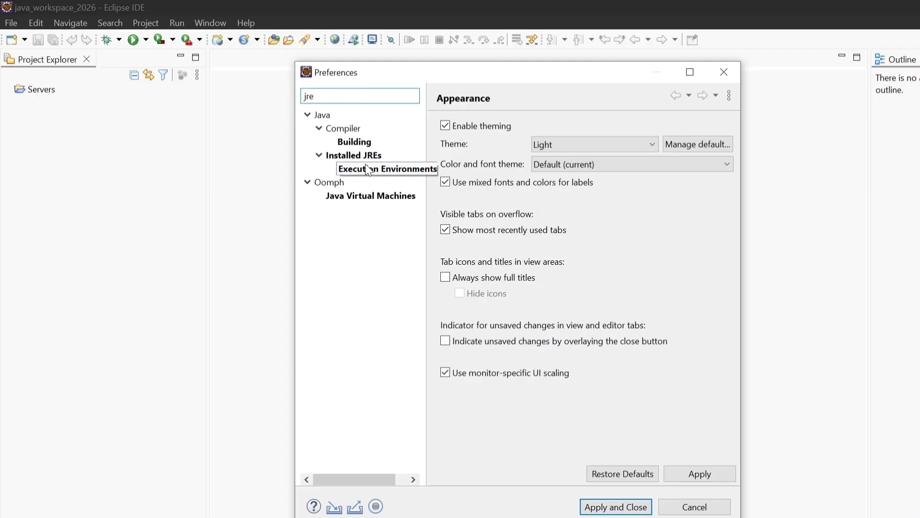
double_click(339, 156)
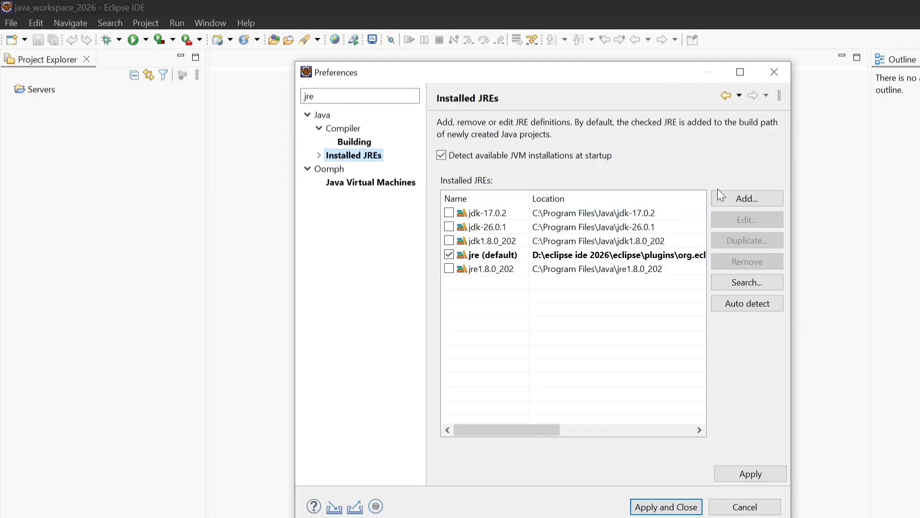
- Try to add C:\Program Files\Java\jdk-26.0.1 as a Standard VM to the installed JREs
click(740, 198)
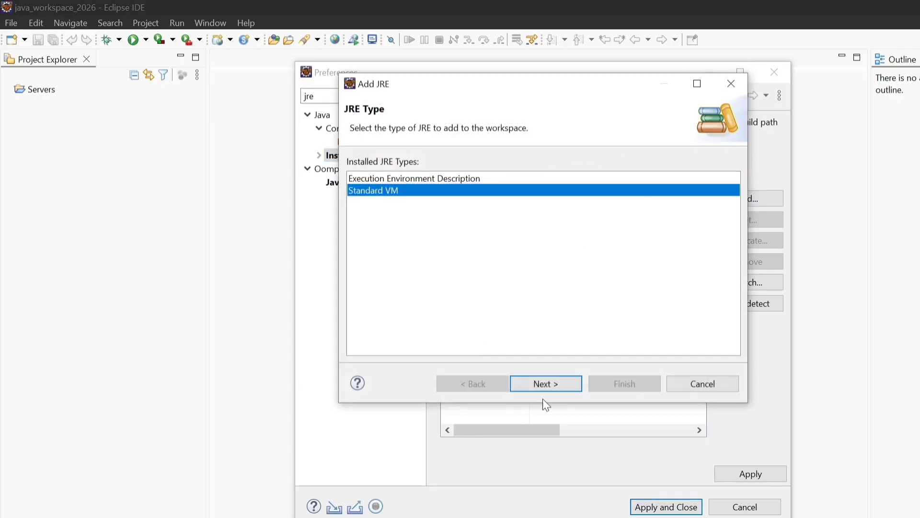
click(546, 383)
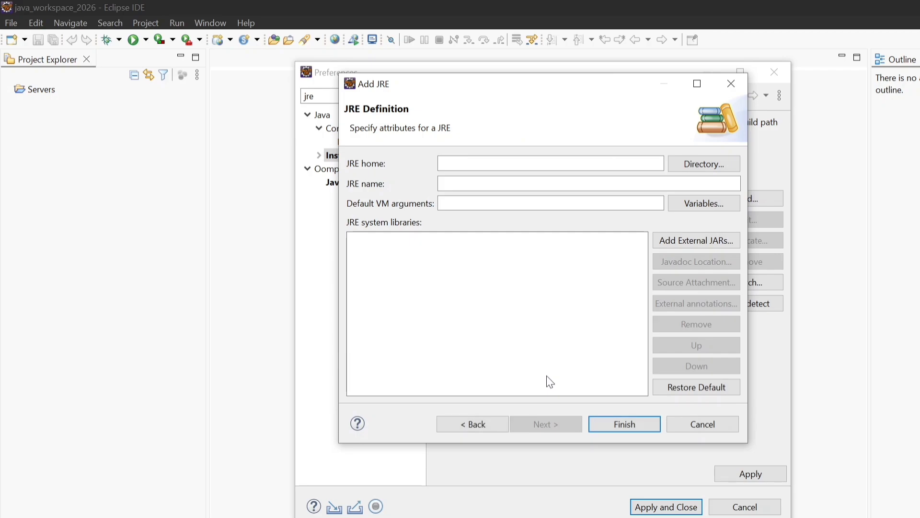
click(700, 166)
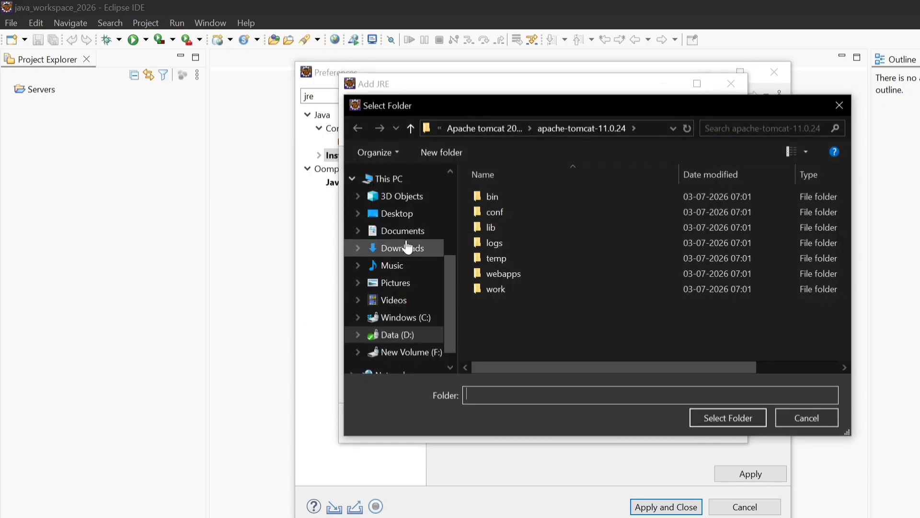
click(410, 322)
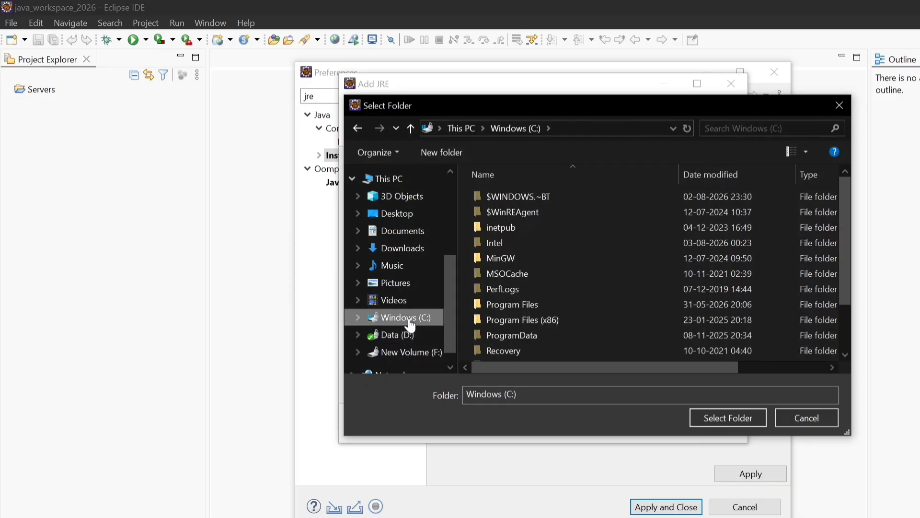
double_click(521, 300)
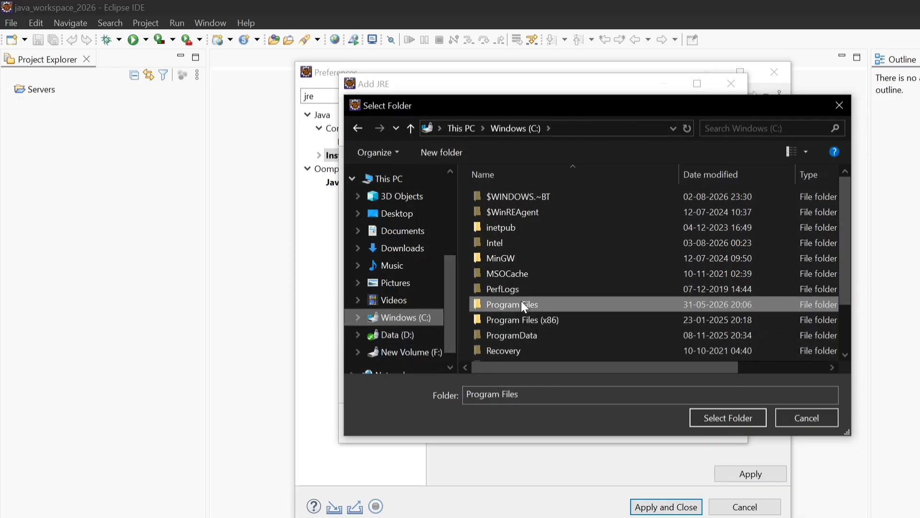
double_click(499, 303)
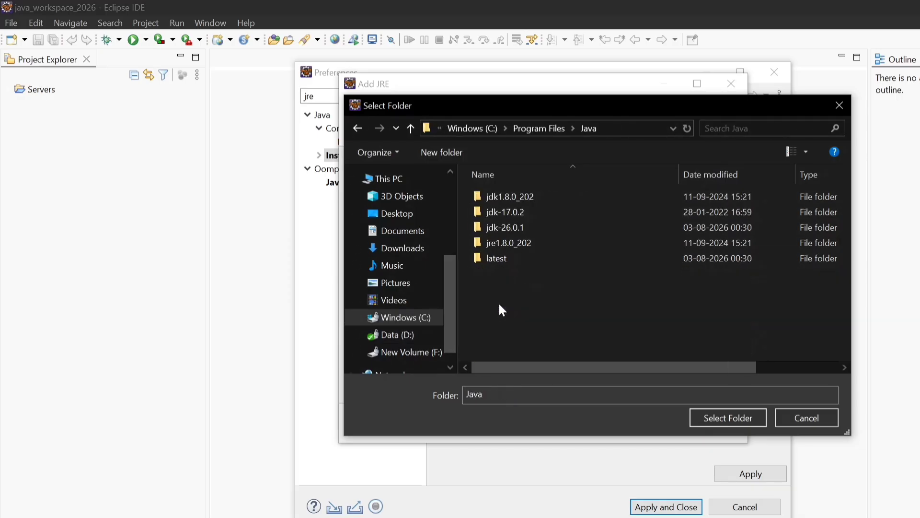
double_click(510, 225)
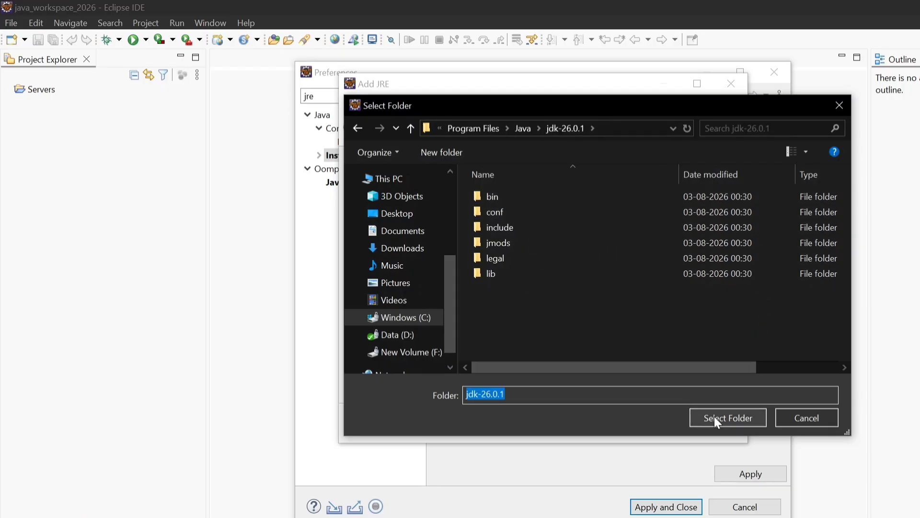
click(726, 416)
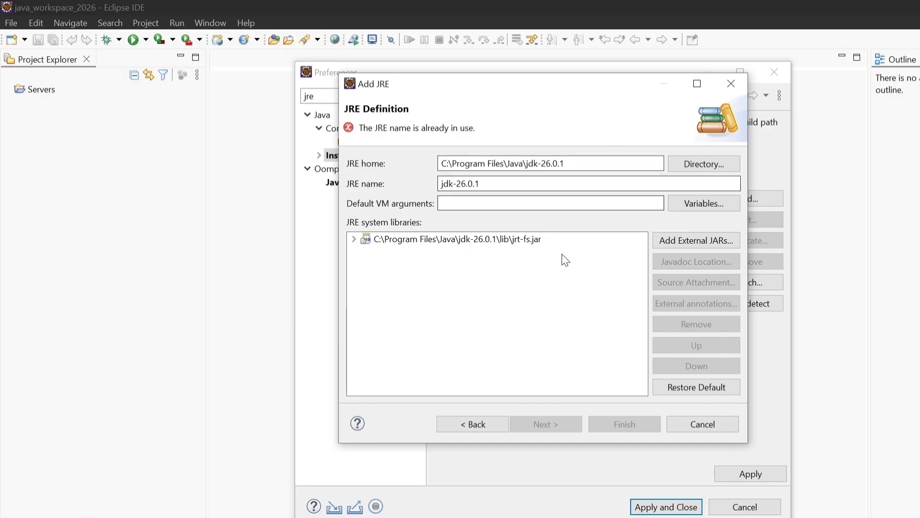
click(706, 429)
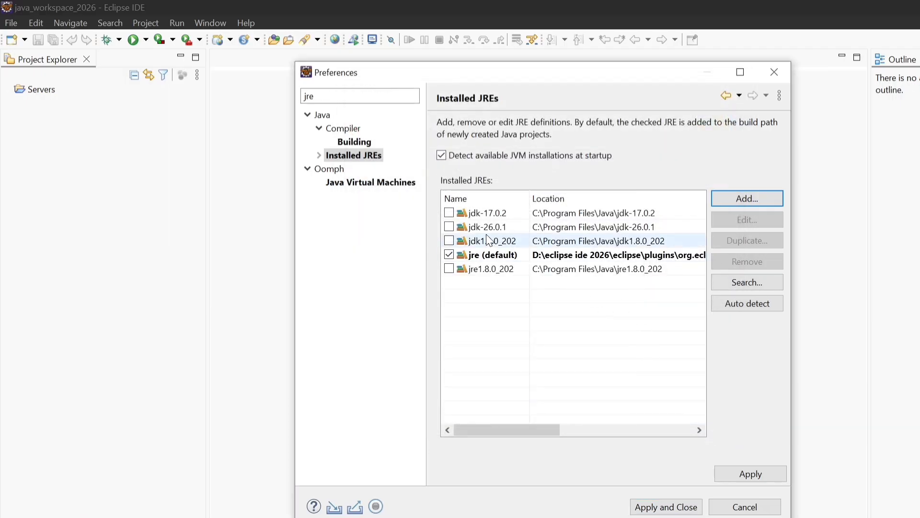
- Make jdk-26.0.1 the default JRE for the workspace
click(449, 227)
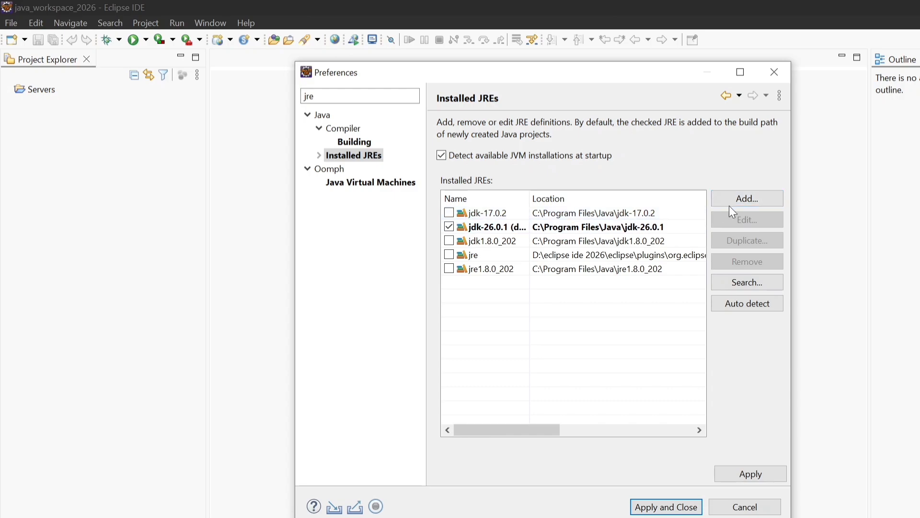
click(750, 197)
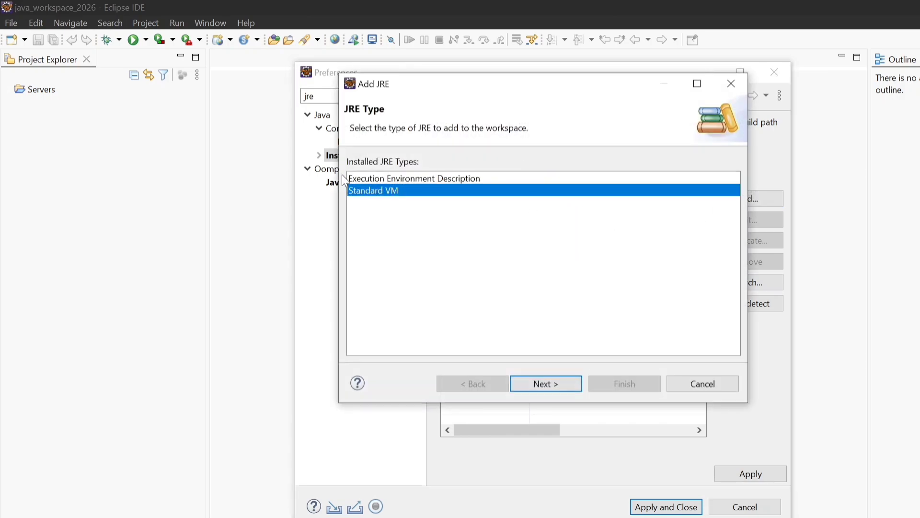
click(551, 381)
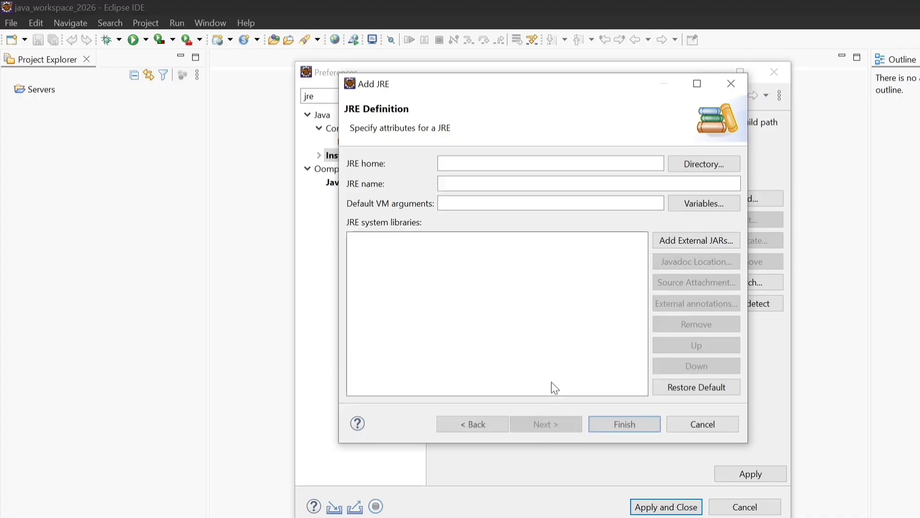
click(698, 165)
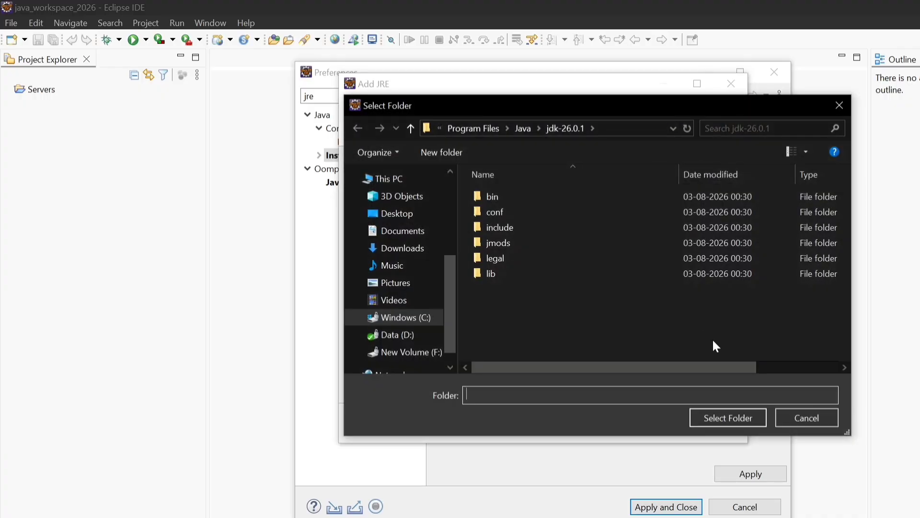
click(732, 415)
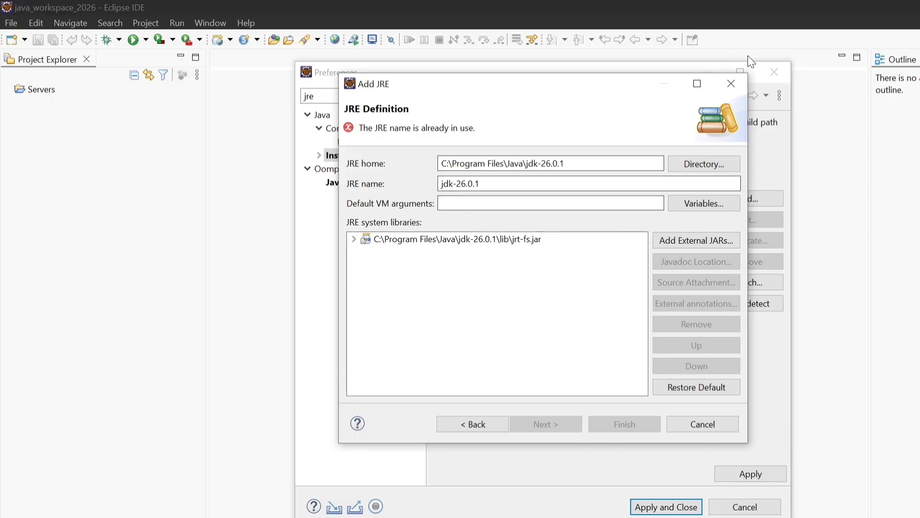
click(731, 90)
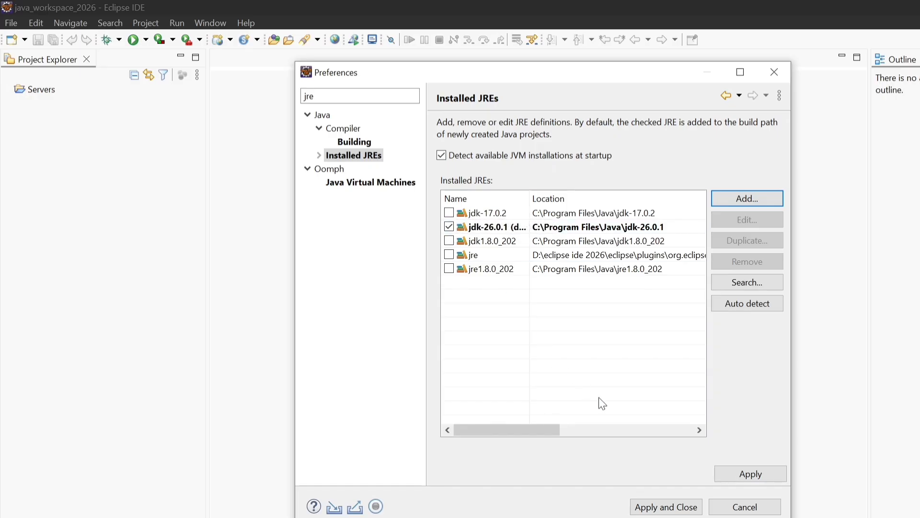
- Apply the Installed JREs settings and close the preferences, then expand the Servers project in the Project Explorer
click(739, 473)
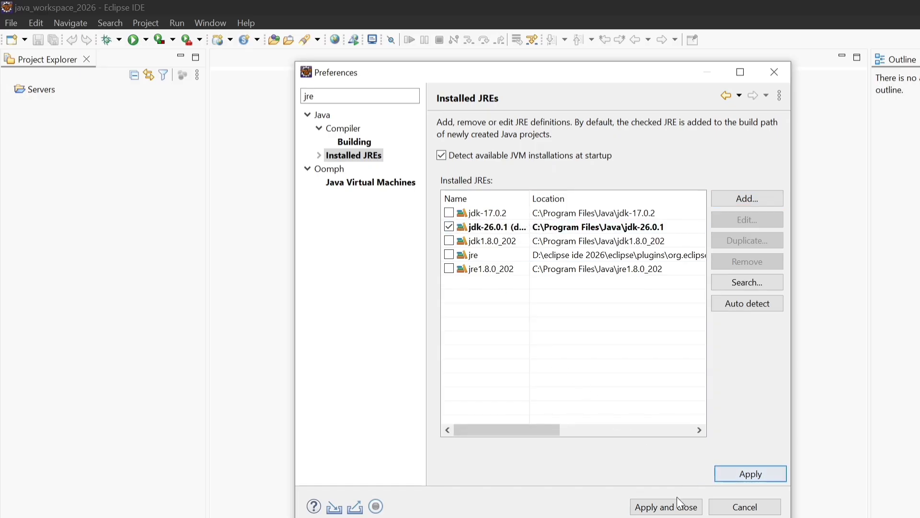
click(668, 509)
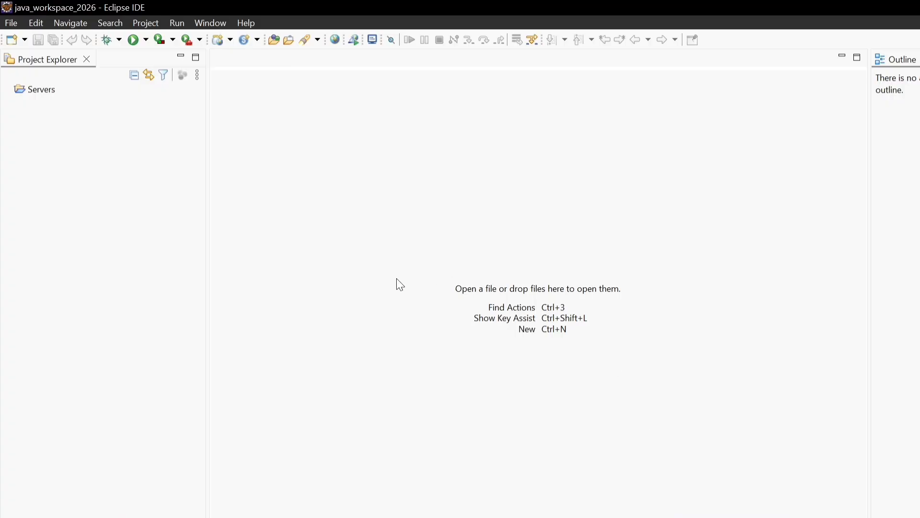
double_click(50, 87)
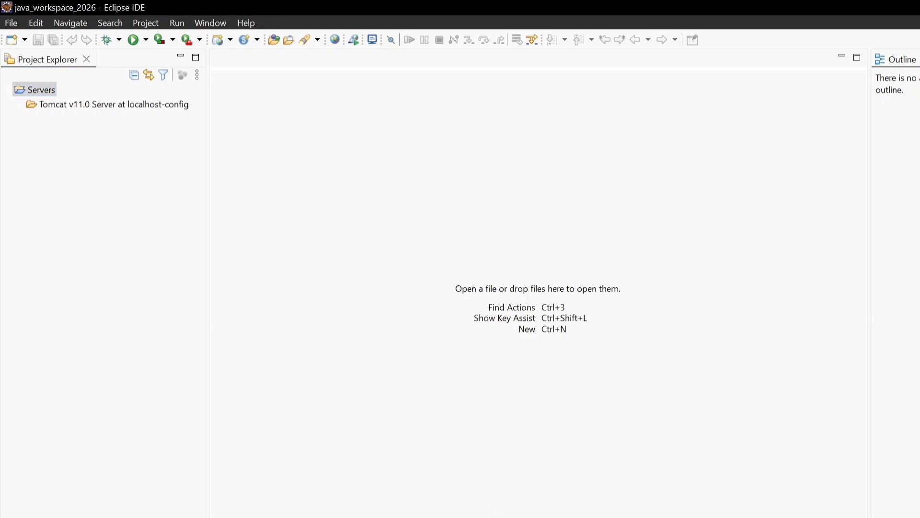
- Start the Tomcat v11.0 server, allowing the Java(TM) Platform SE binary through the Windows firewall on public networks
right_click(338, 517)
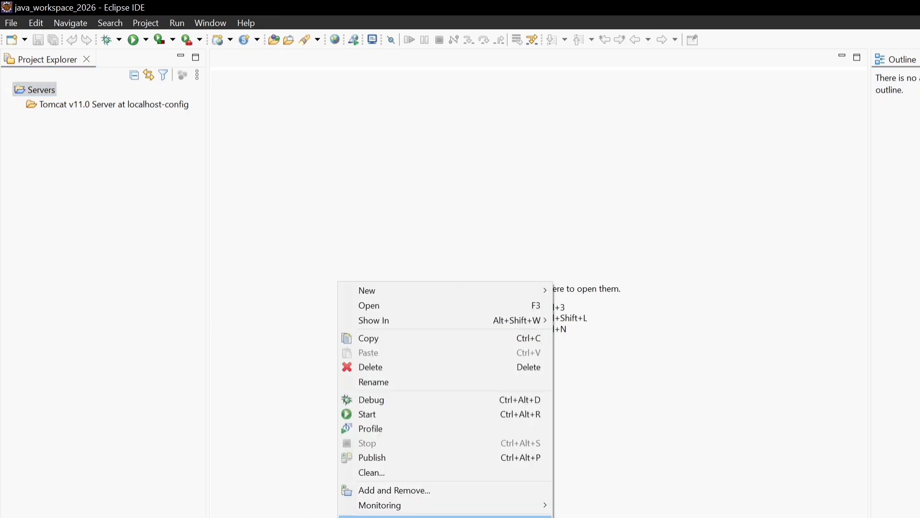
click(395, 414)
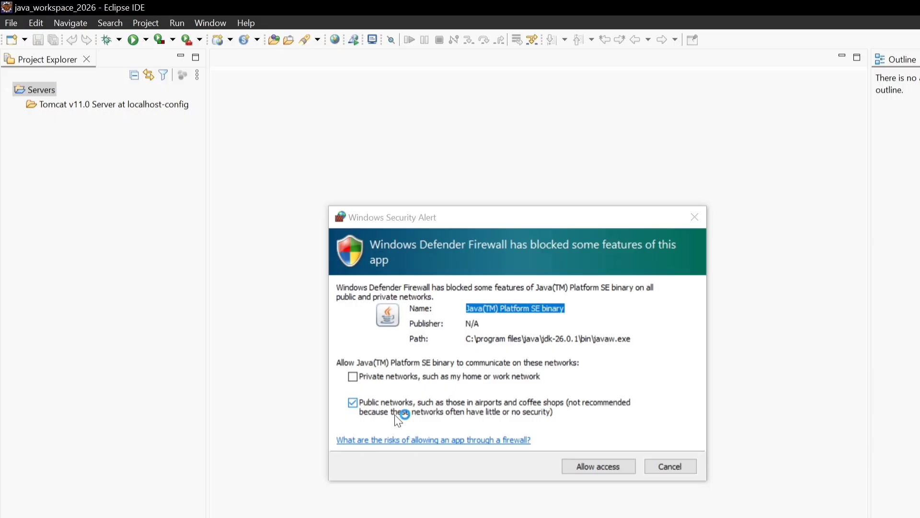
click(599, 477)
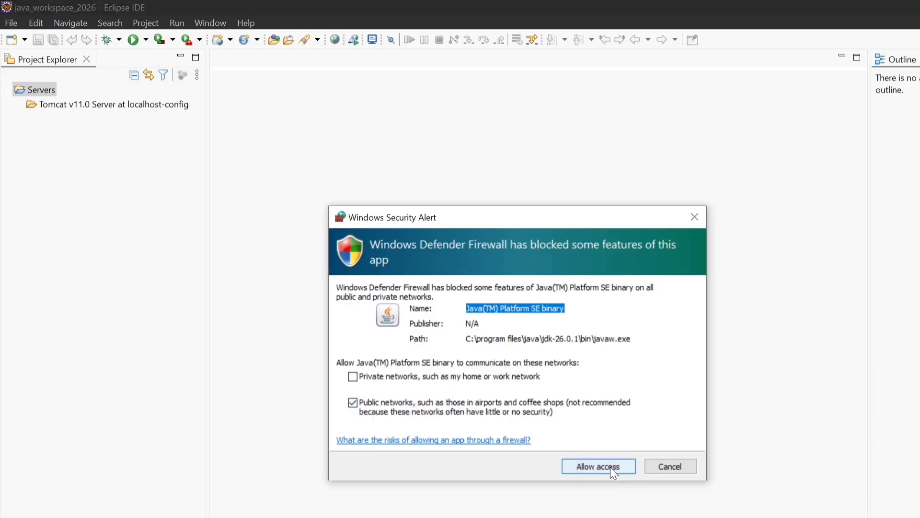
click(610, 467)
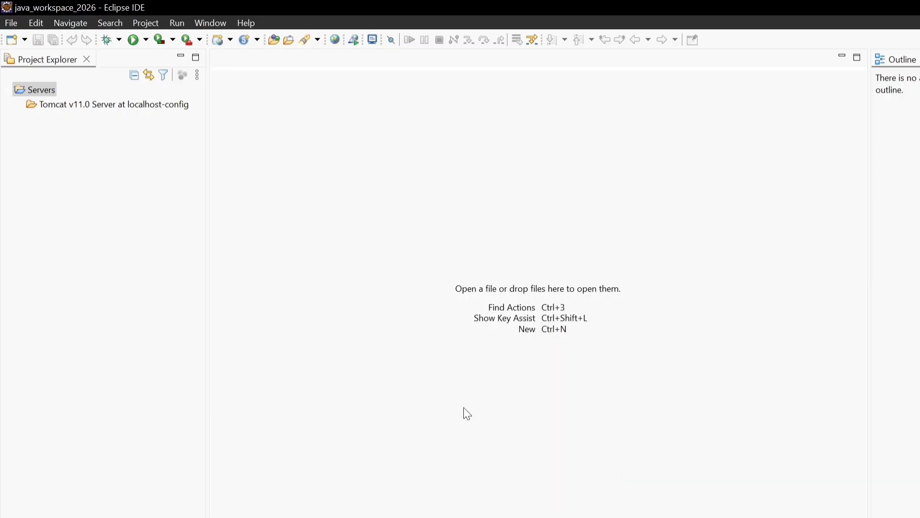
- Stop the running Tomcat v11.0 server and return to the Project Explorer
right_click(348, 517)
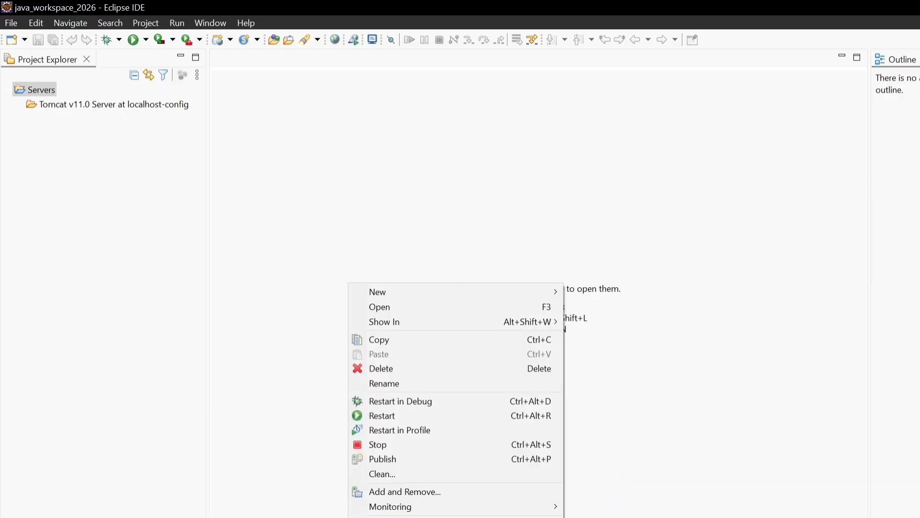
click(395, 445)
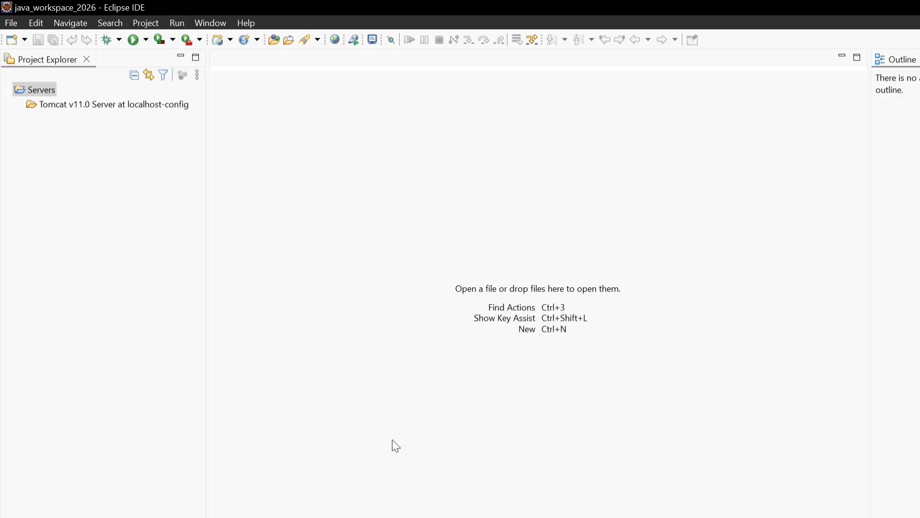
click(131, 133)
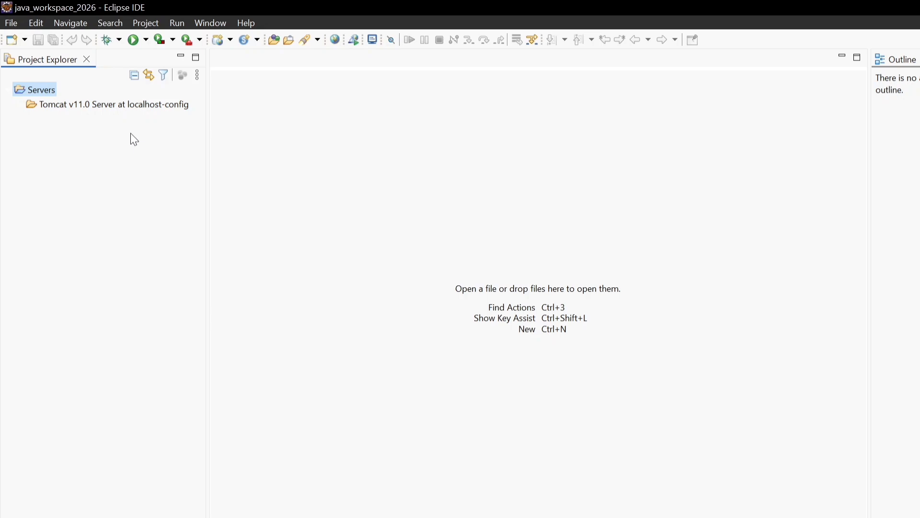